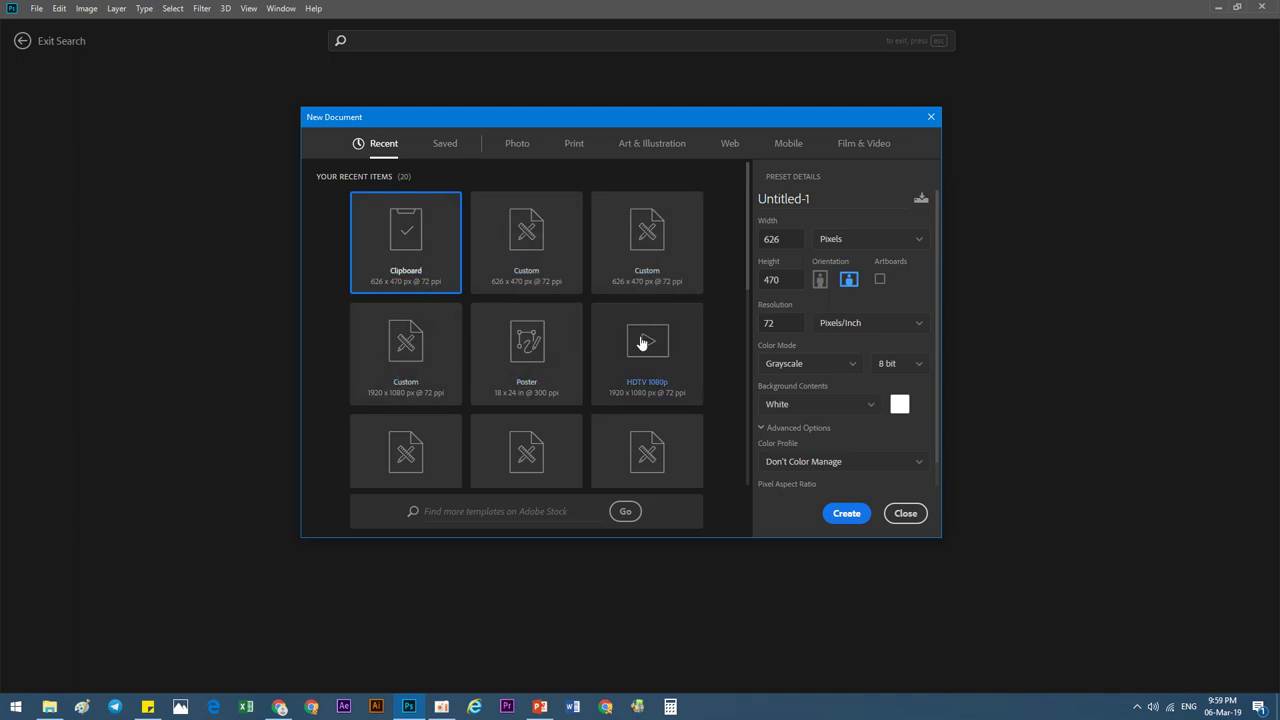
- Browse the saved presets and look through the blank document presets and templates for photos
click(446, 146)
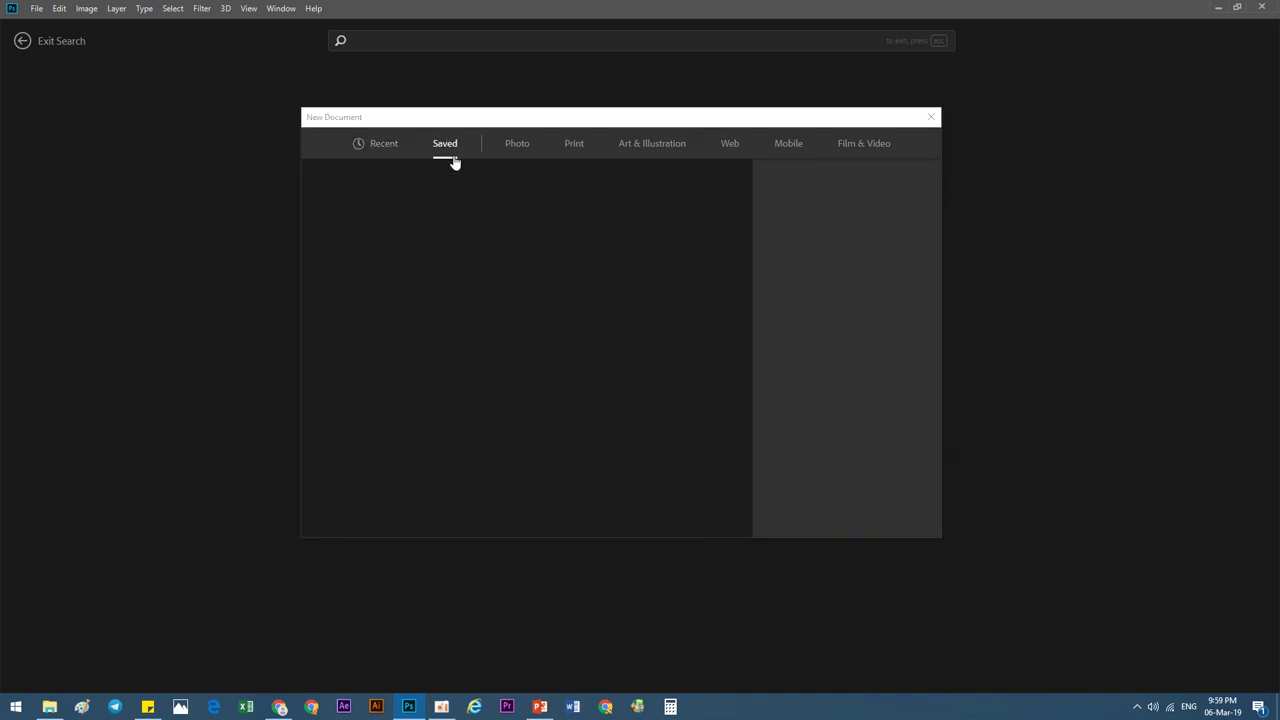
click(519, 145)
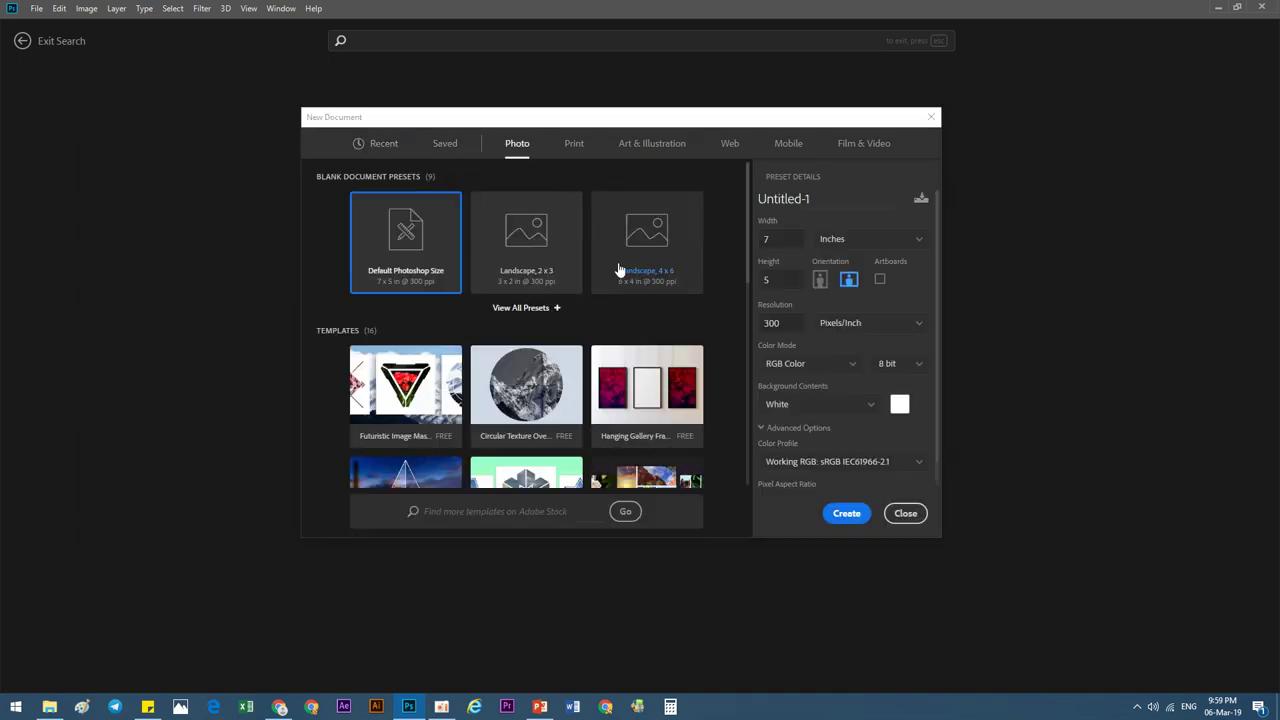
scroll(560, 233, down, 5)
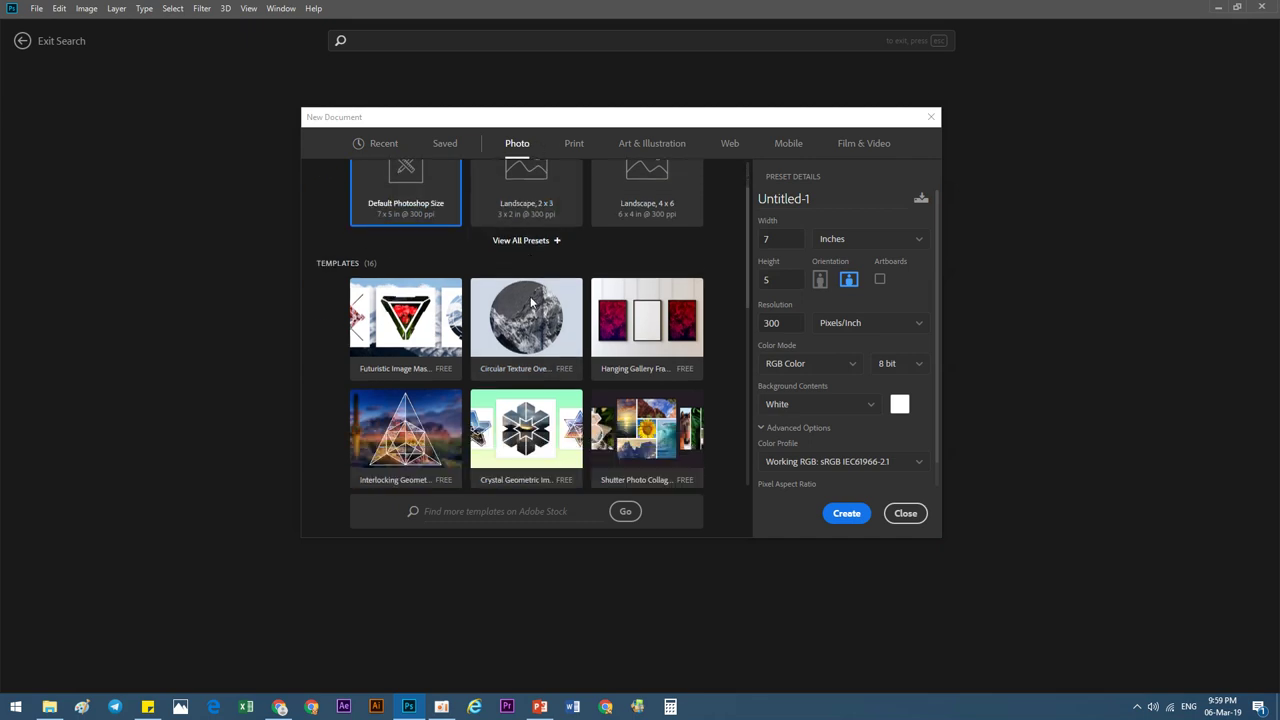
scroll(505, 347, down, 1)
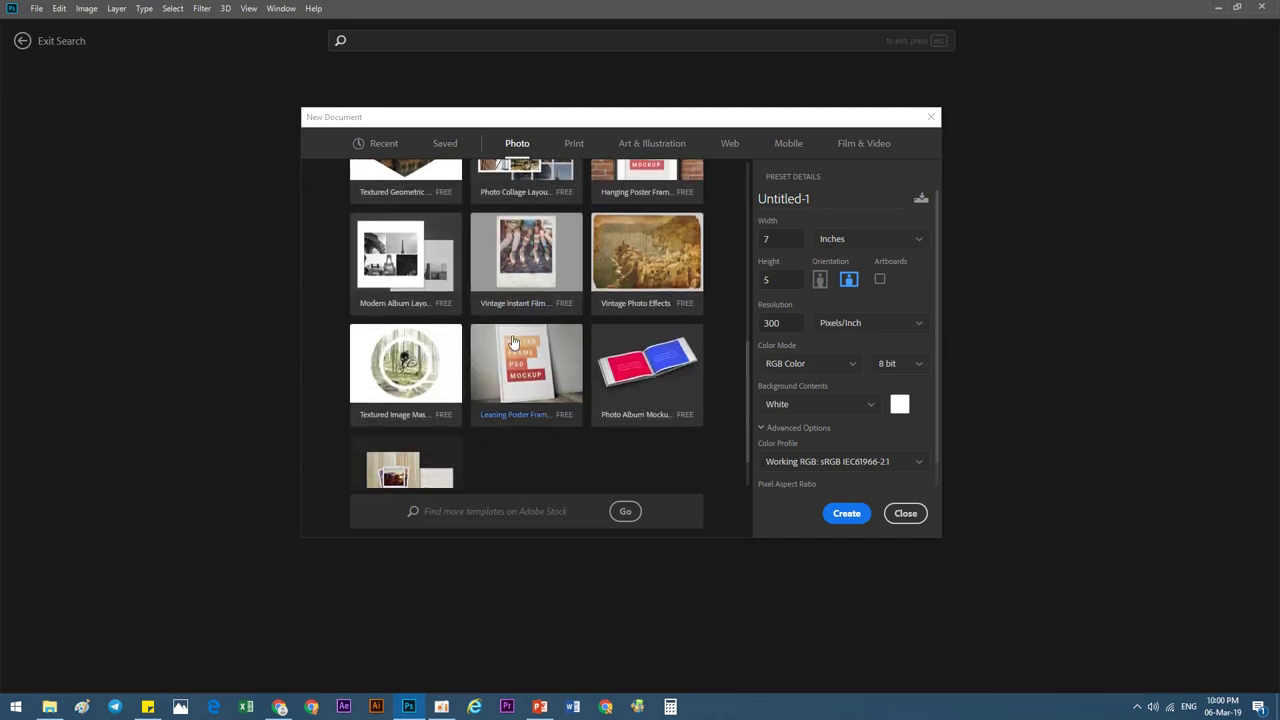
scroll(585, 375, up, 3)
scroll(585, 373, up, 3)
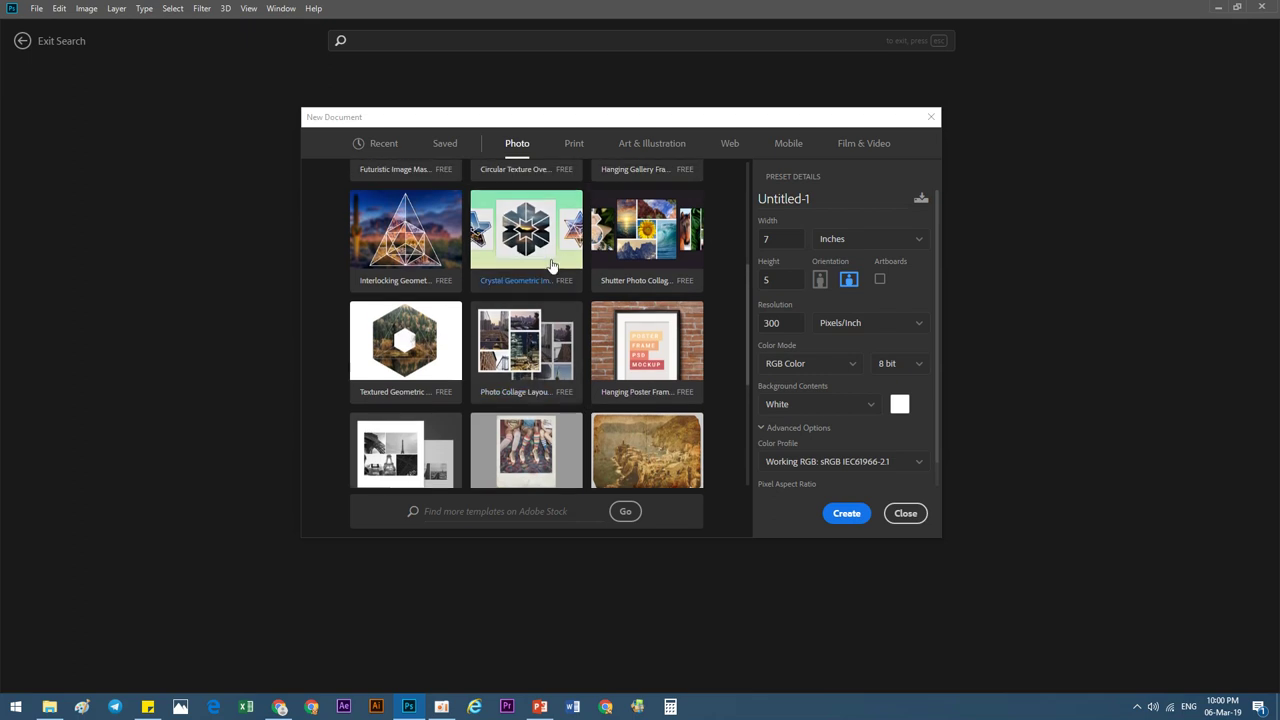
- Look through the Print, Art & Illustration, Web, Mobile and Film & Video presets, and return to the recent items
click(573, 145)
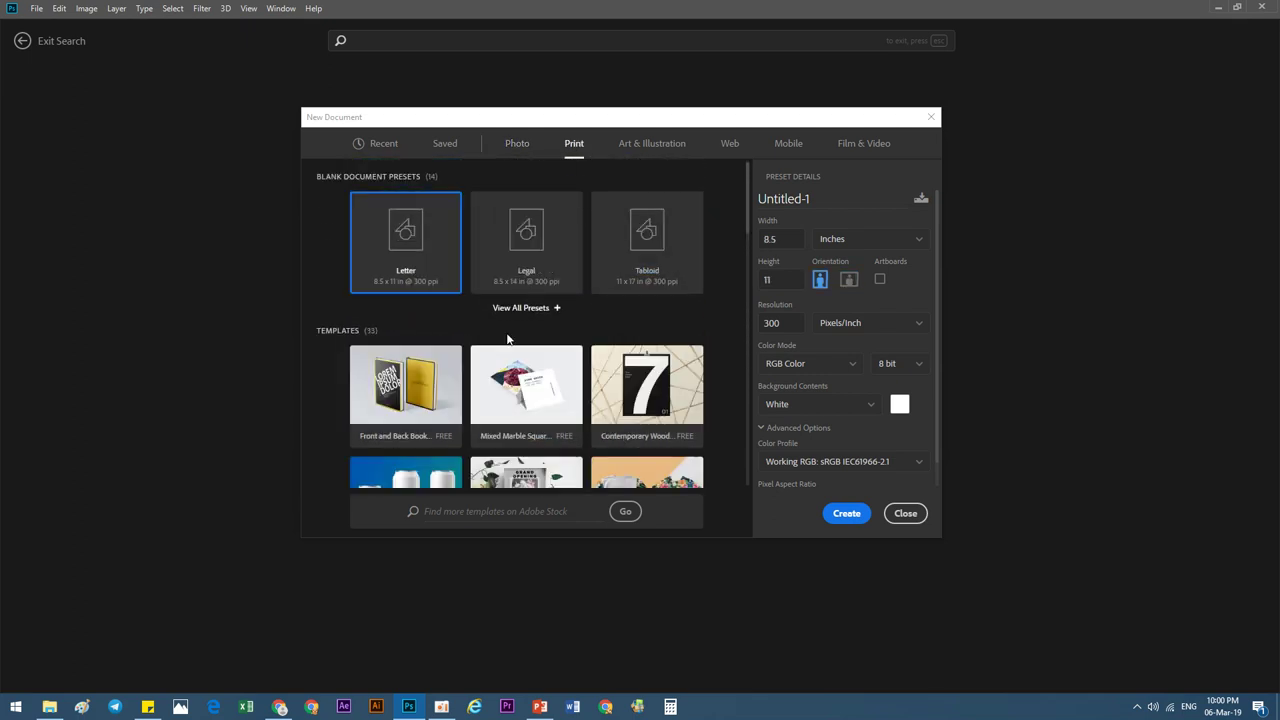
click(632, 145)
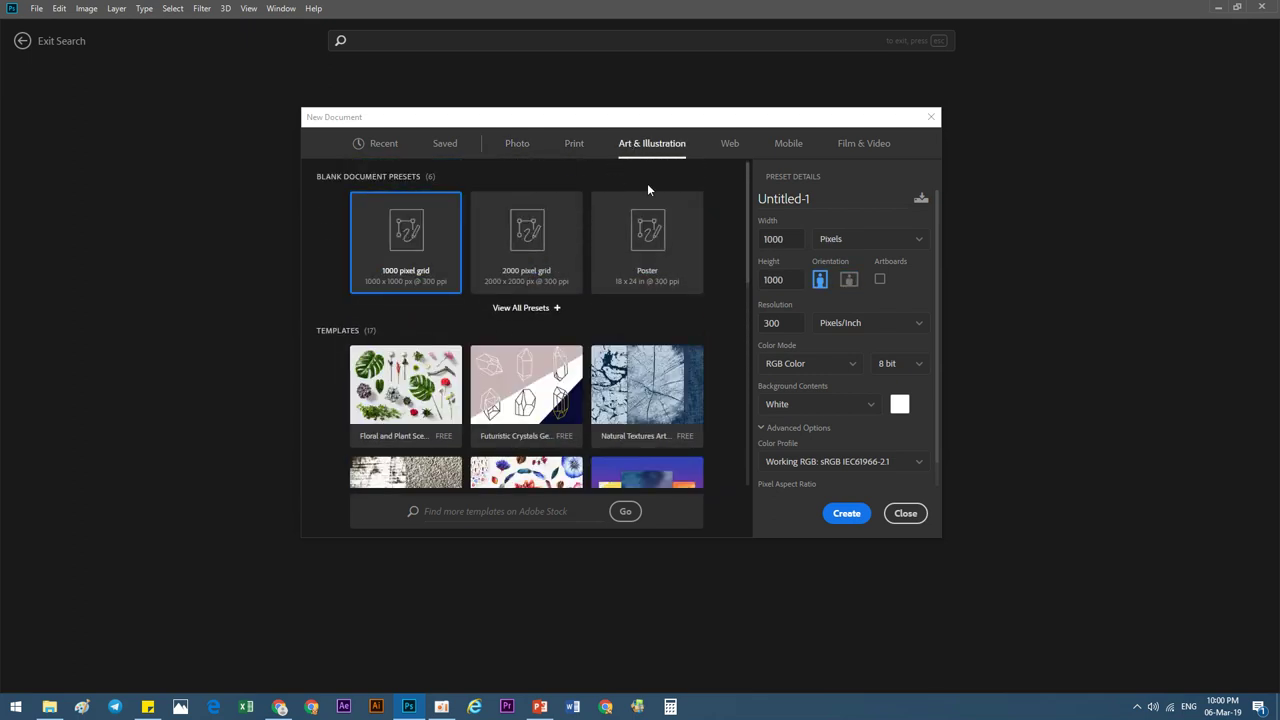
click(730, 145)
click(789, 145)
click(864, 145)
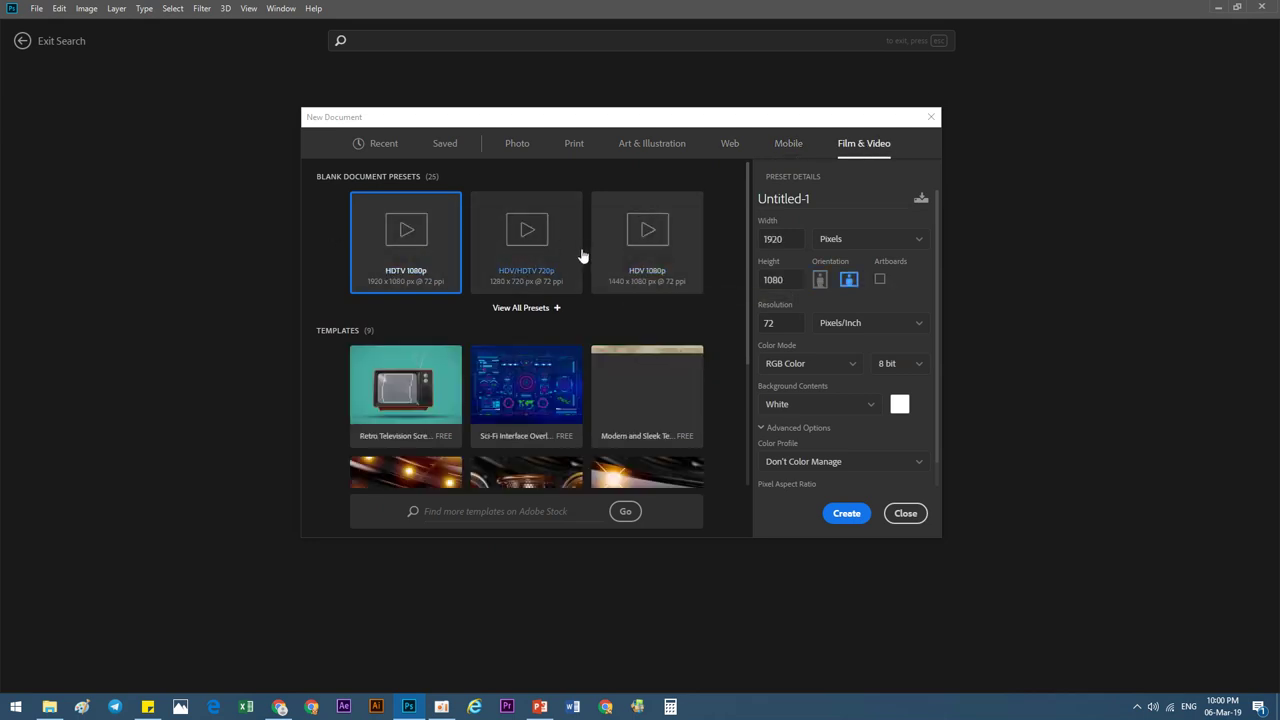
click(450, 144)
click(383, 144)
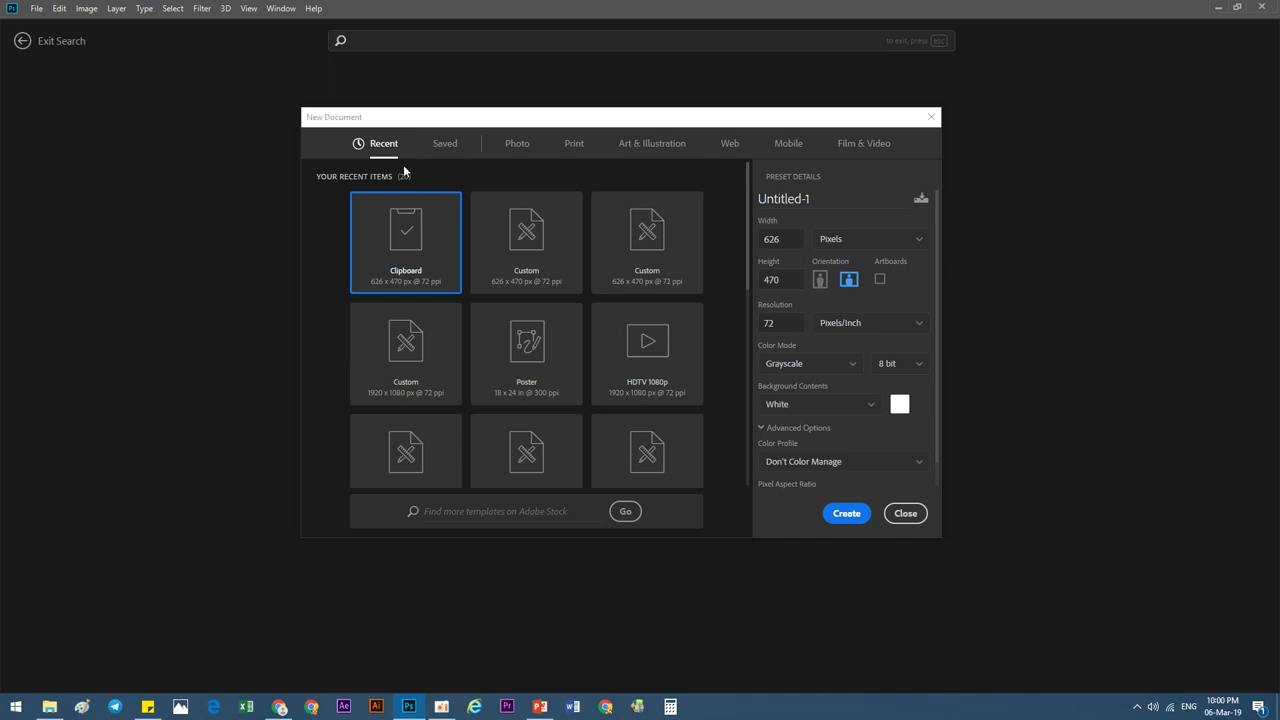
- Examine the document name and width settings and compare the Print and Photo presets
click(824, 201)
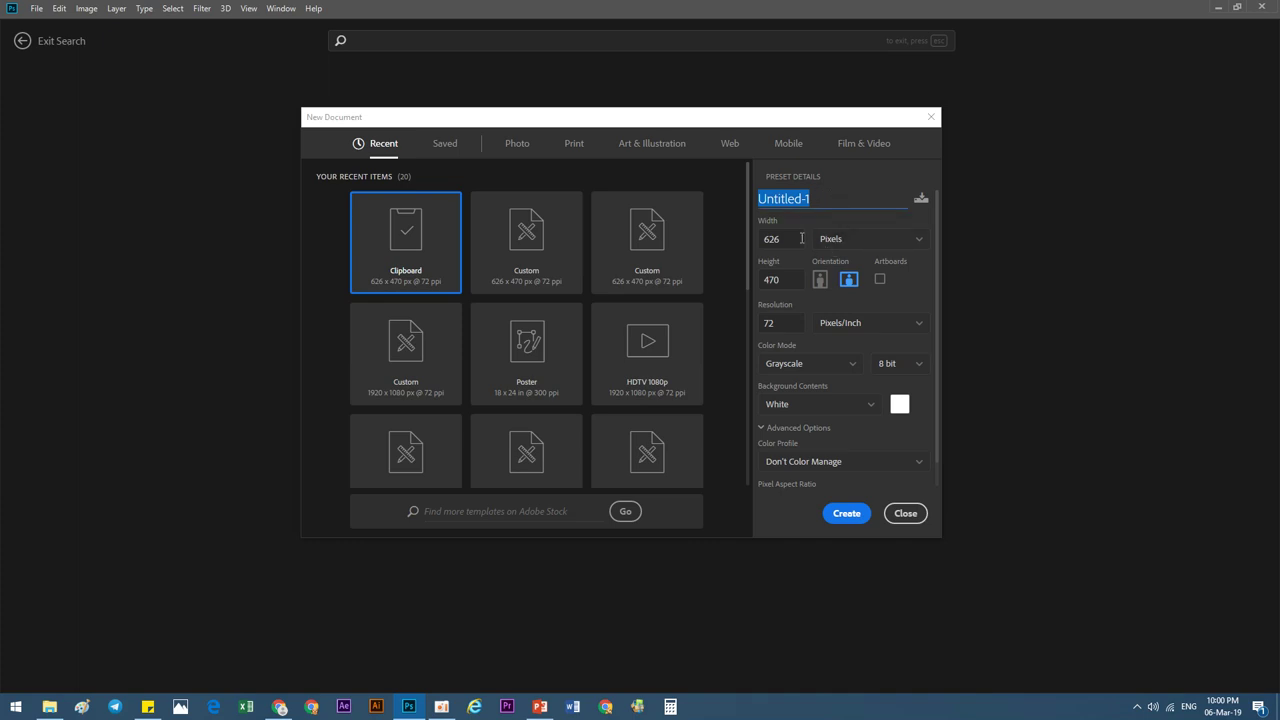
click(802, 238)
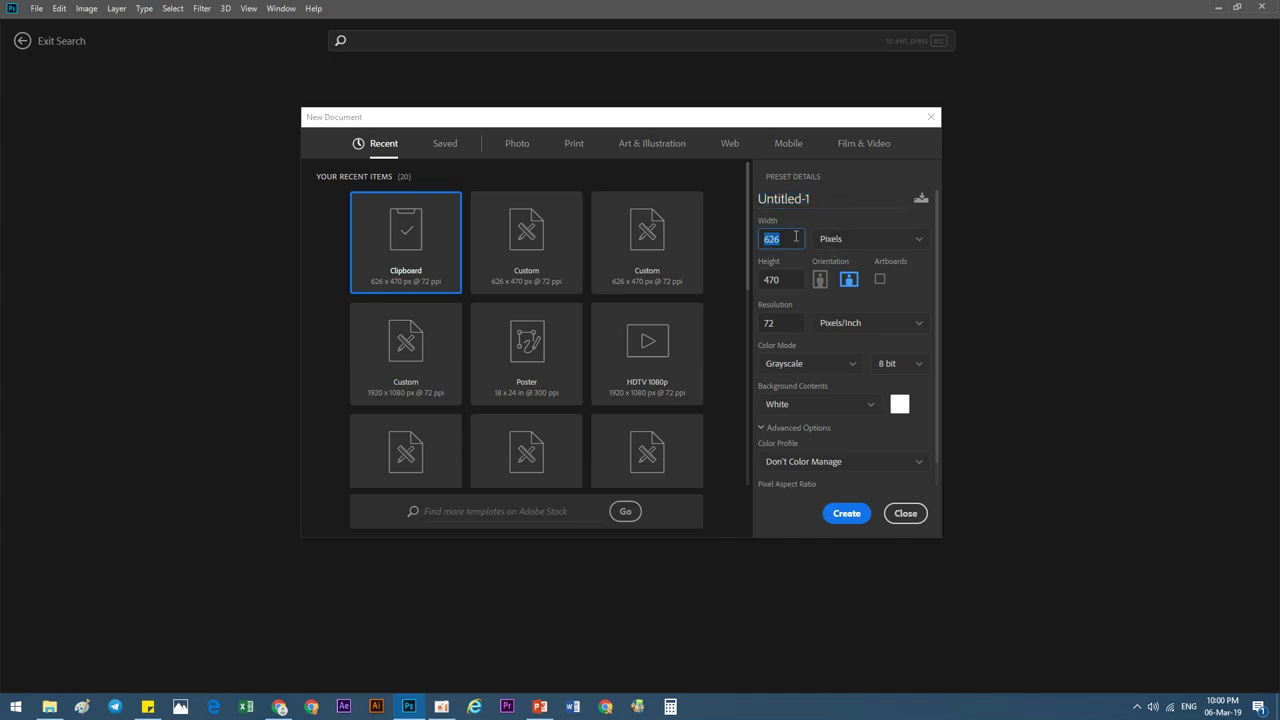
click(575, 146)
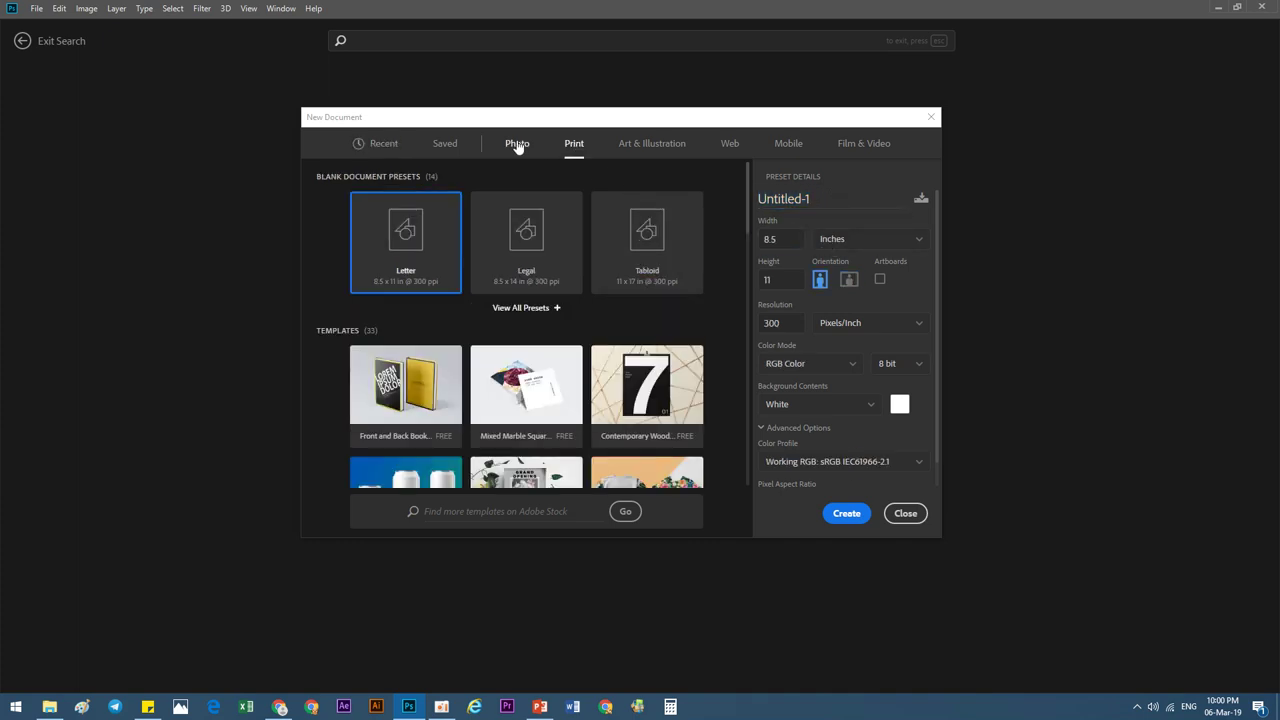
click(516, 144)
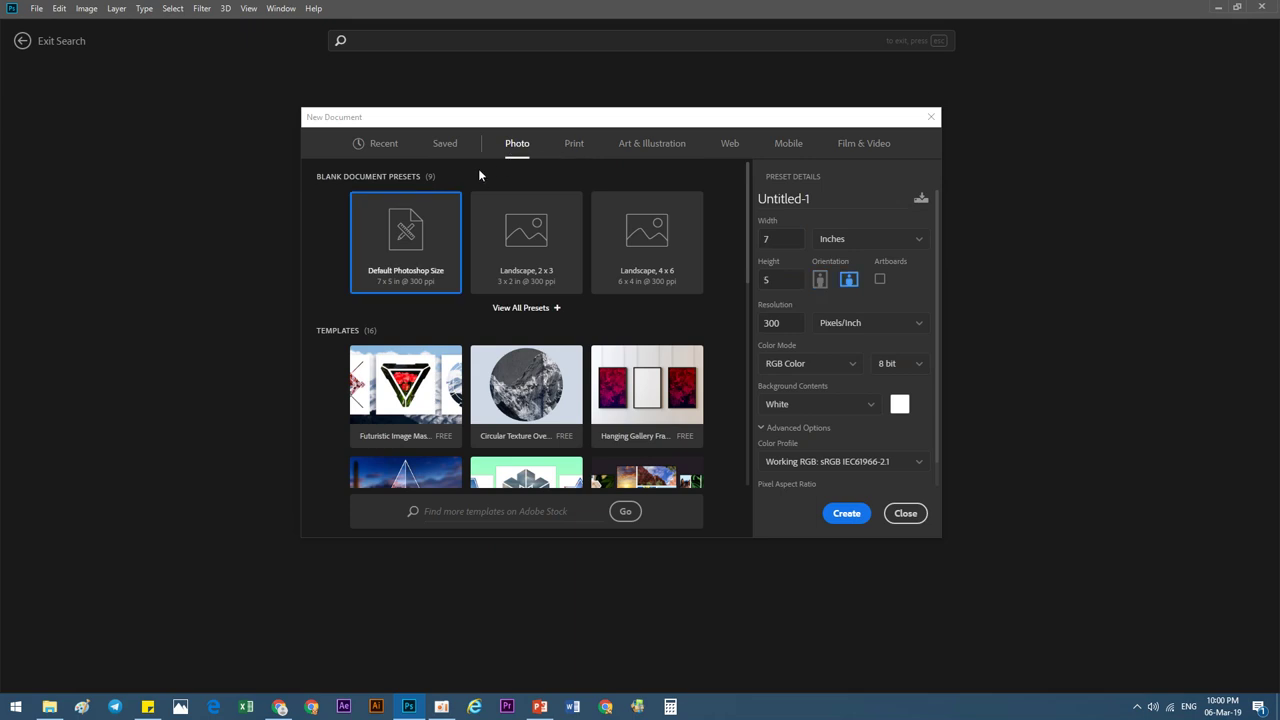
- Choose the A4 preset from the full list of print presets and switch its units to pixels
click(577, 150)
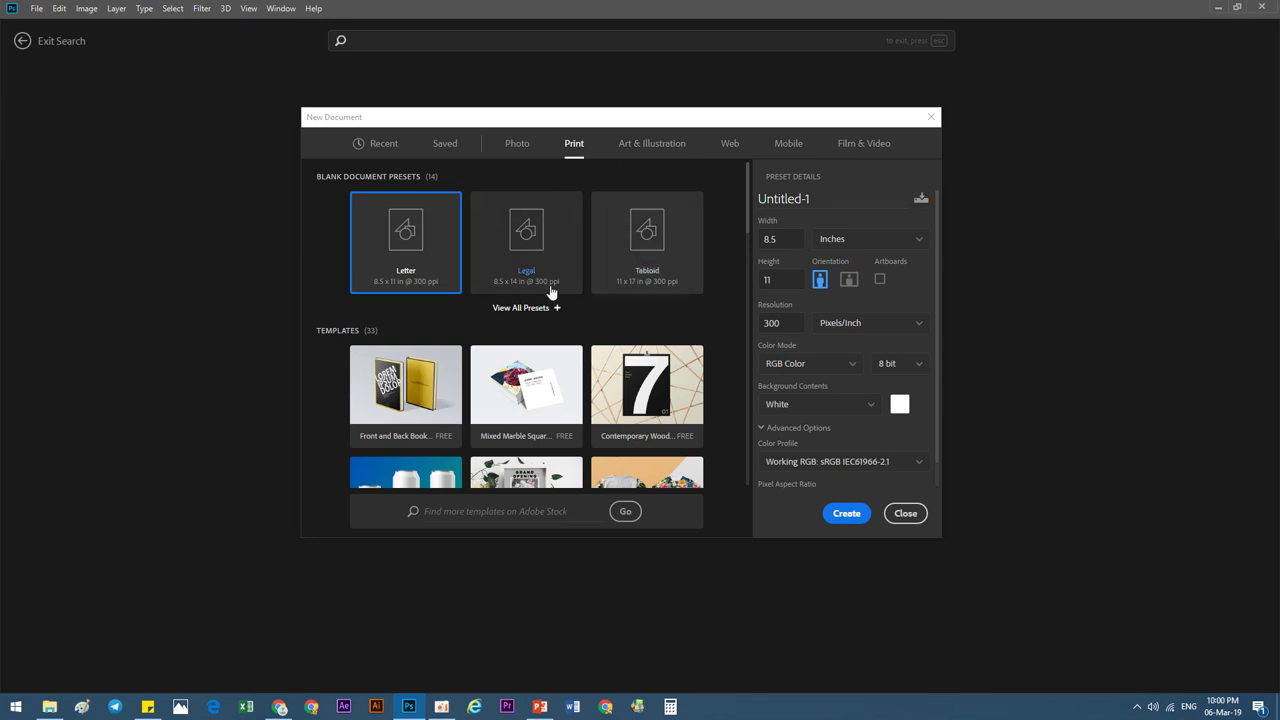
click(525, 307)
scroll(405, 255, down, 3)
click(405, 255)
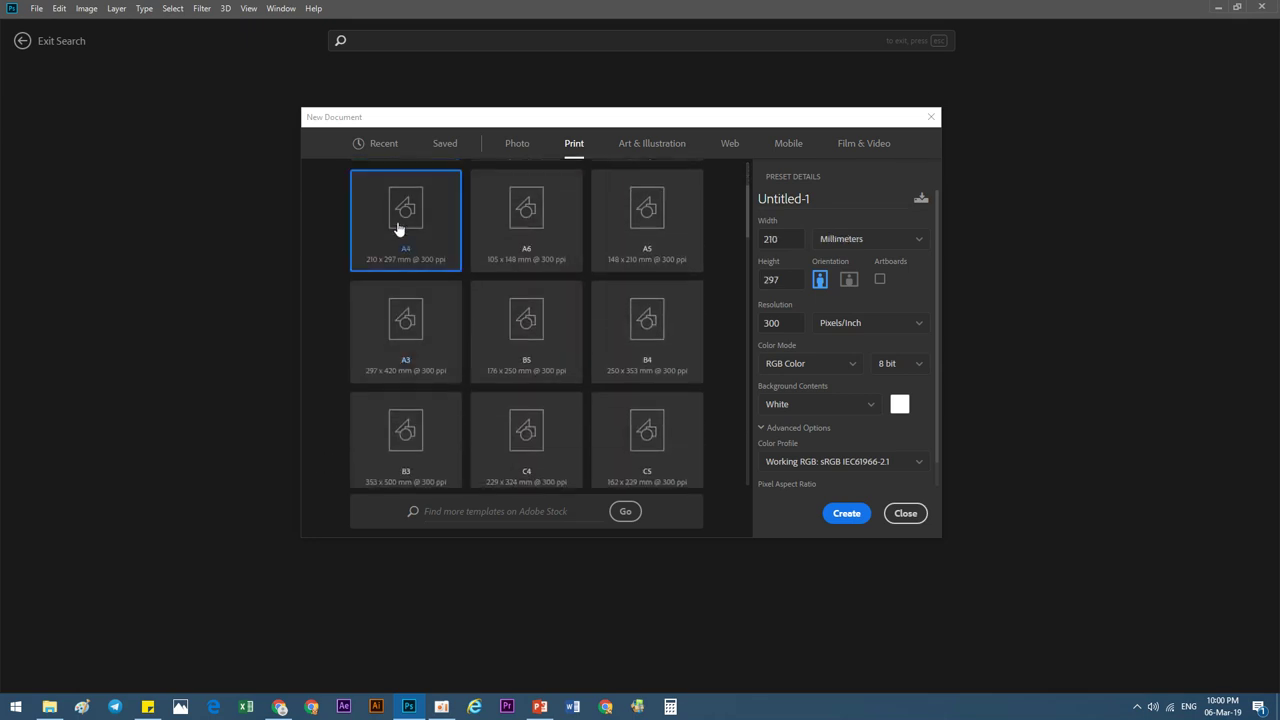
click(838, 239)
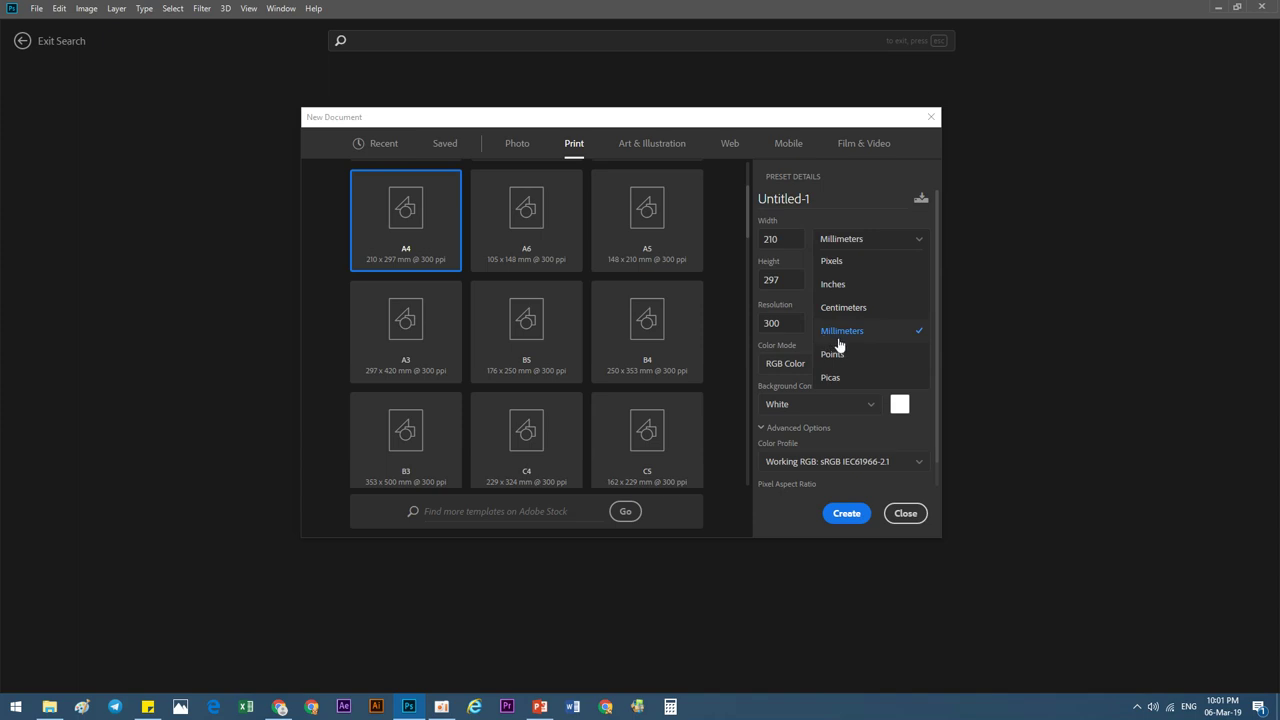
click(836, 262)
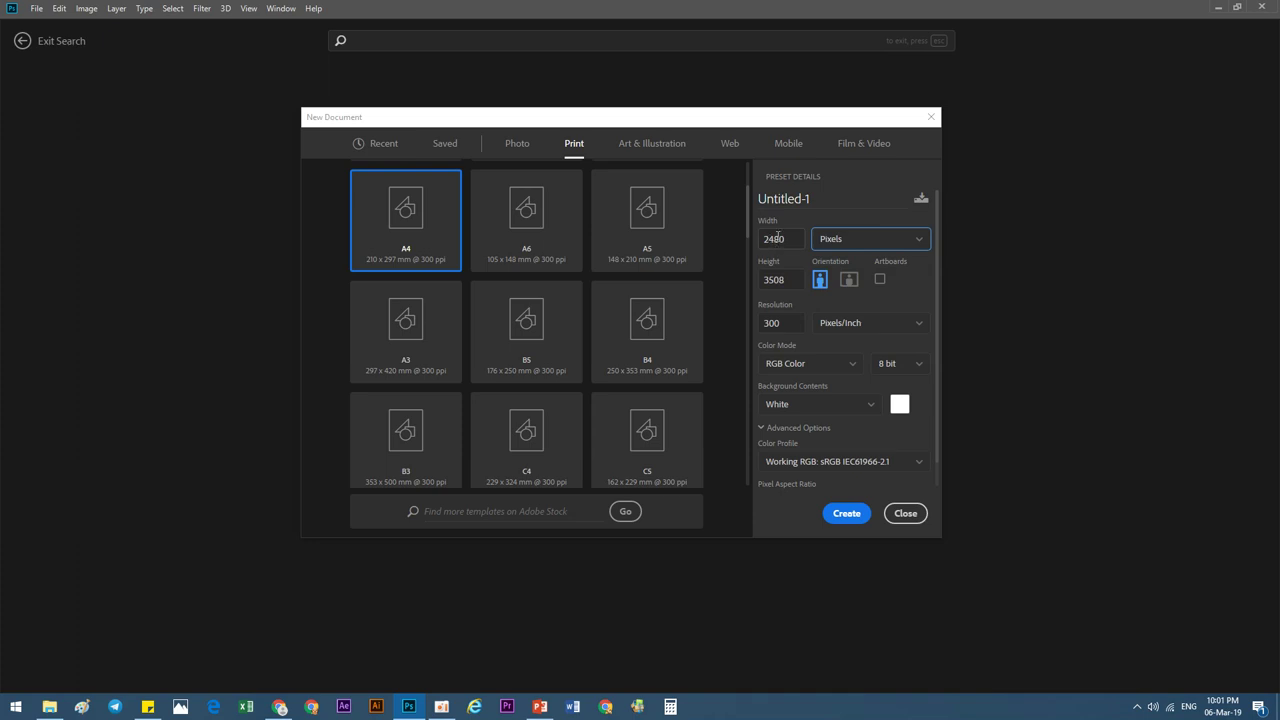
- Review the new document's height and resolution, and choose RGB Color as the color mode
double_click(787, 279)
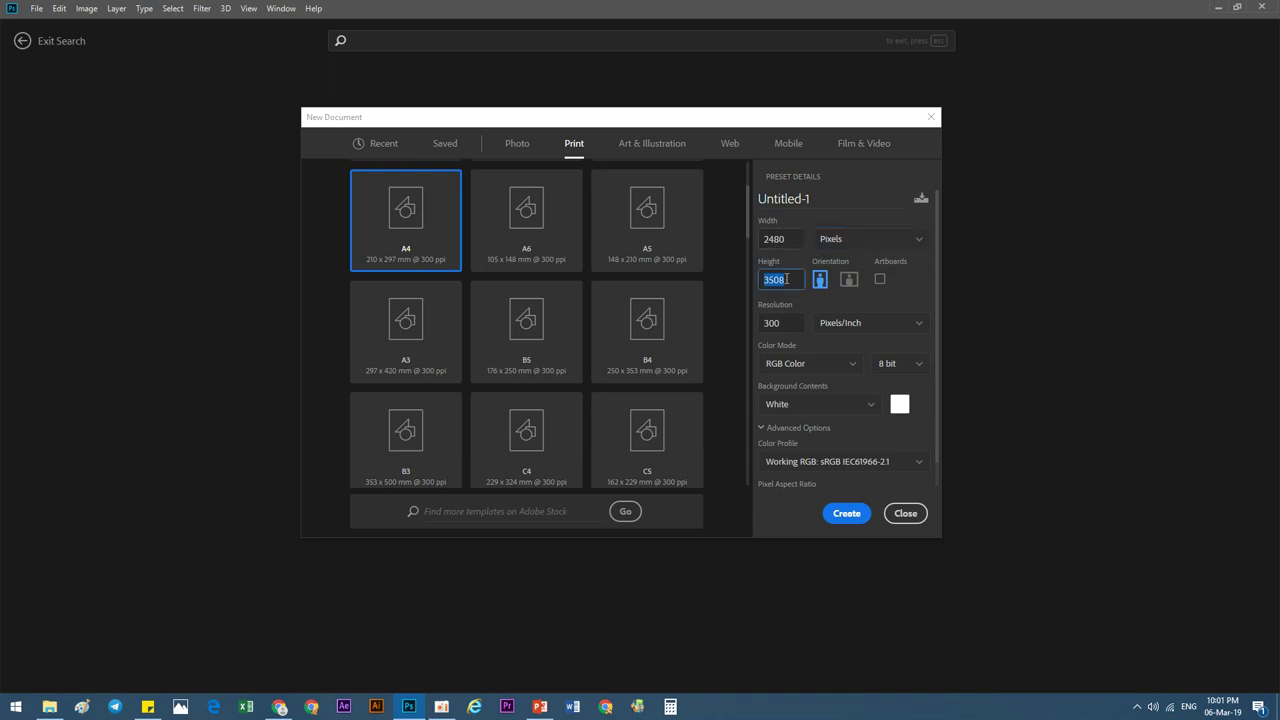
double_click(779, 320)
click(786, 325)
click(817, 365)
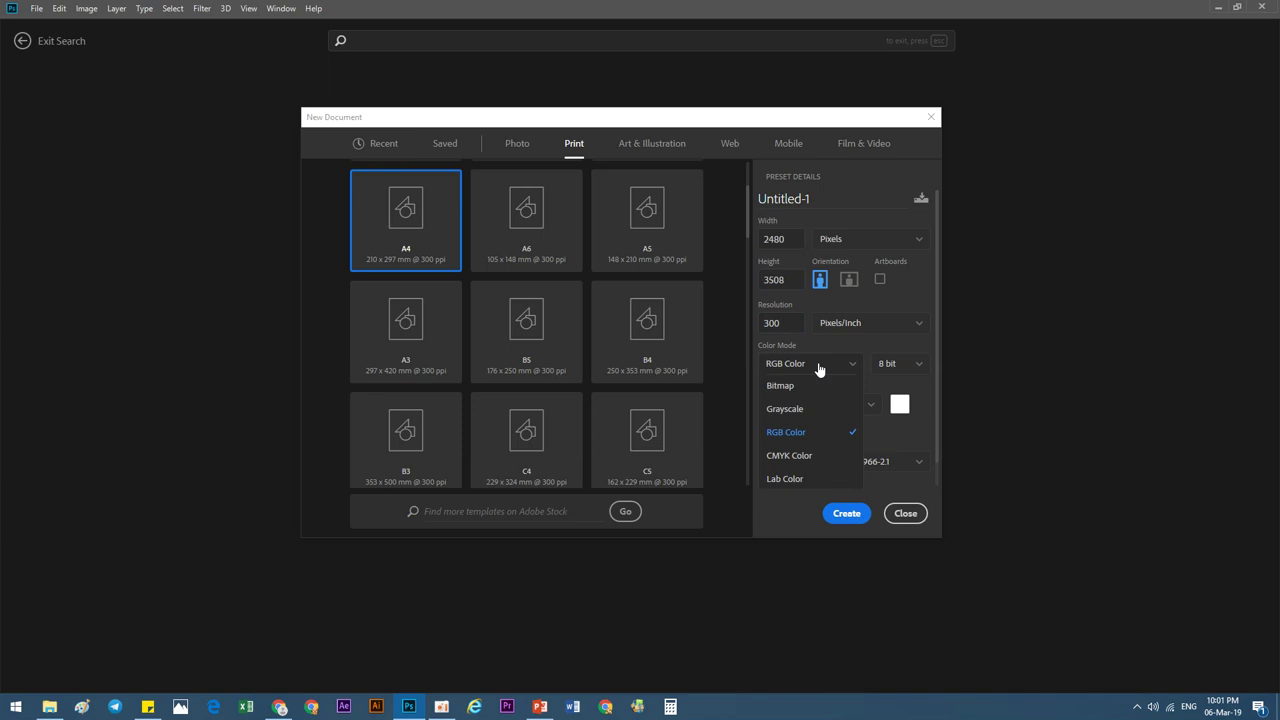
click(800, 434)
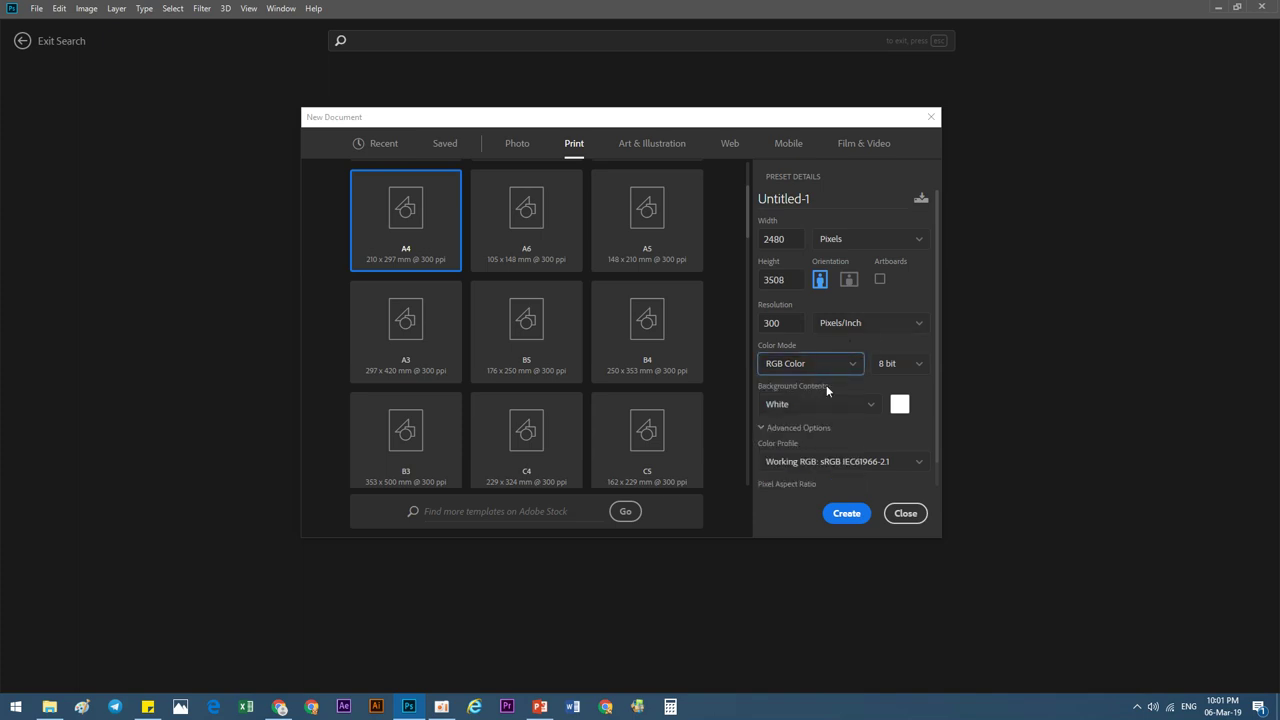
- Keep the color depth at 8 bit and the background contents at White after viewing their options
click(893, 365)
click(895, 368)
click(893, 365)
click(900, 384)
click(820, 409)
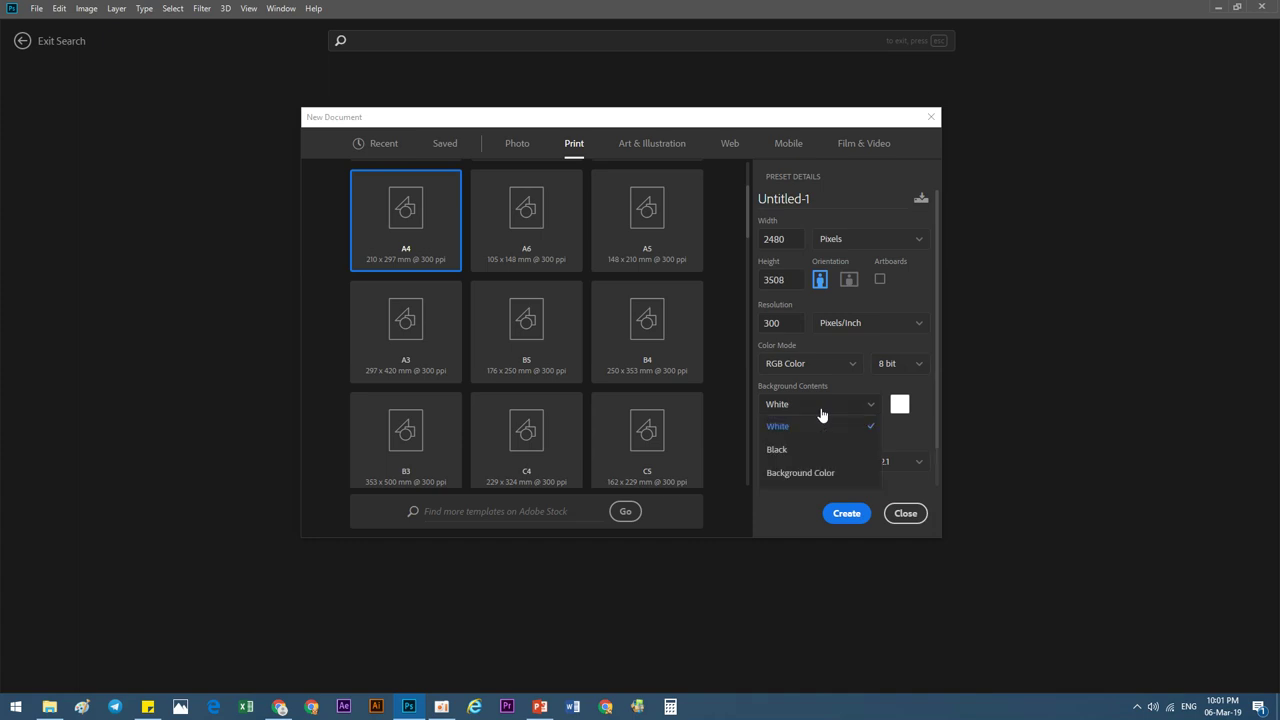
click(821, 414)
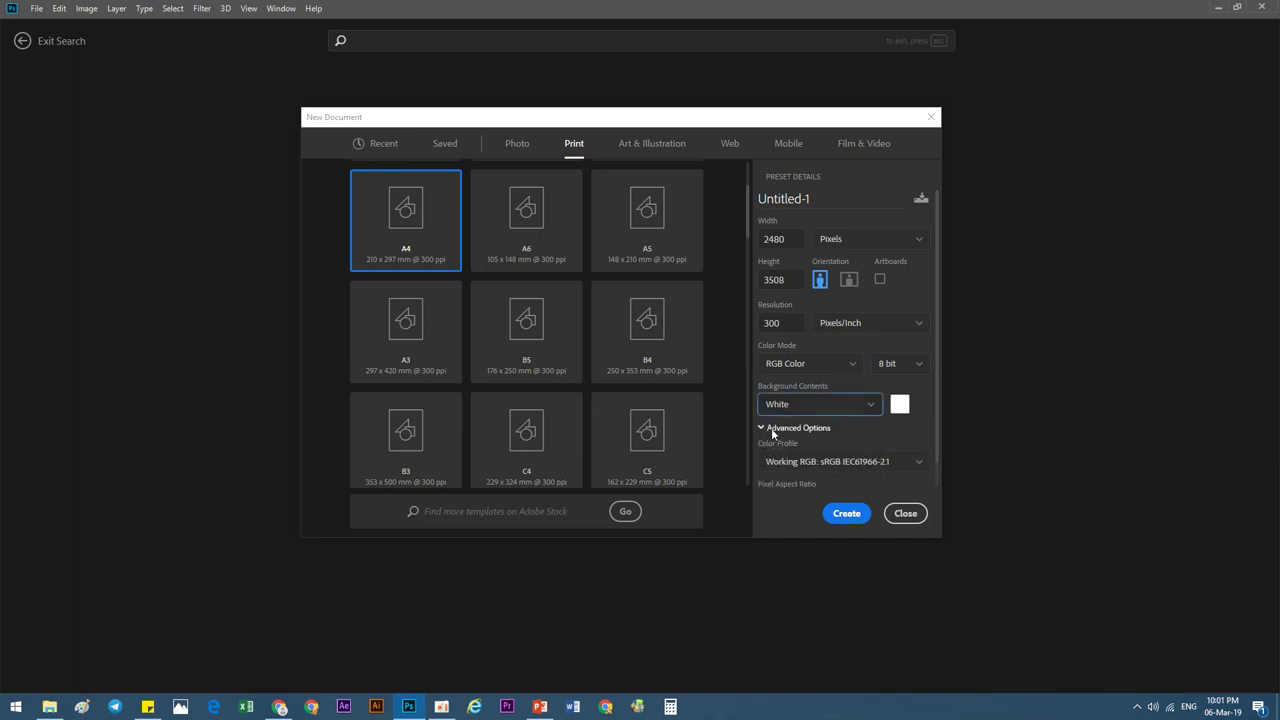
- Create the A4 document in portrait orientation with artboards enabled
click(849, 281)
click(821, 281)
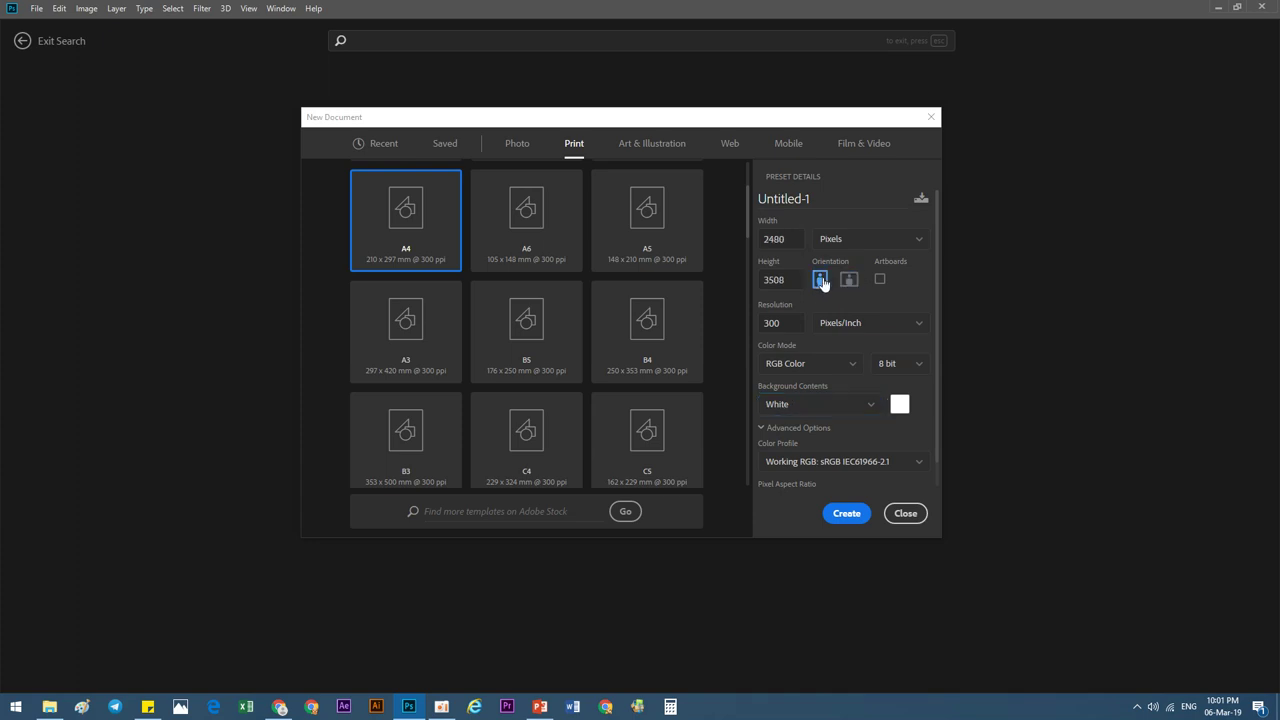
click(879, 281)
click(850, 516)
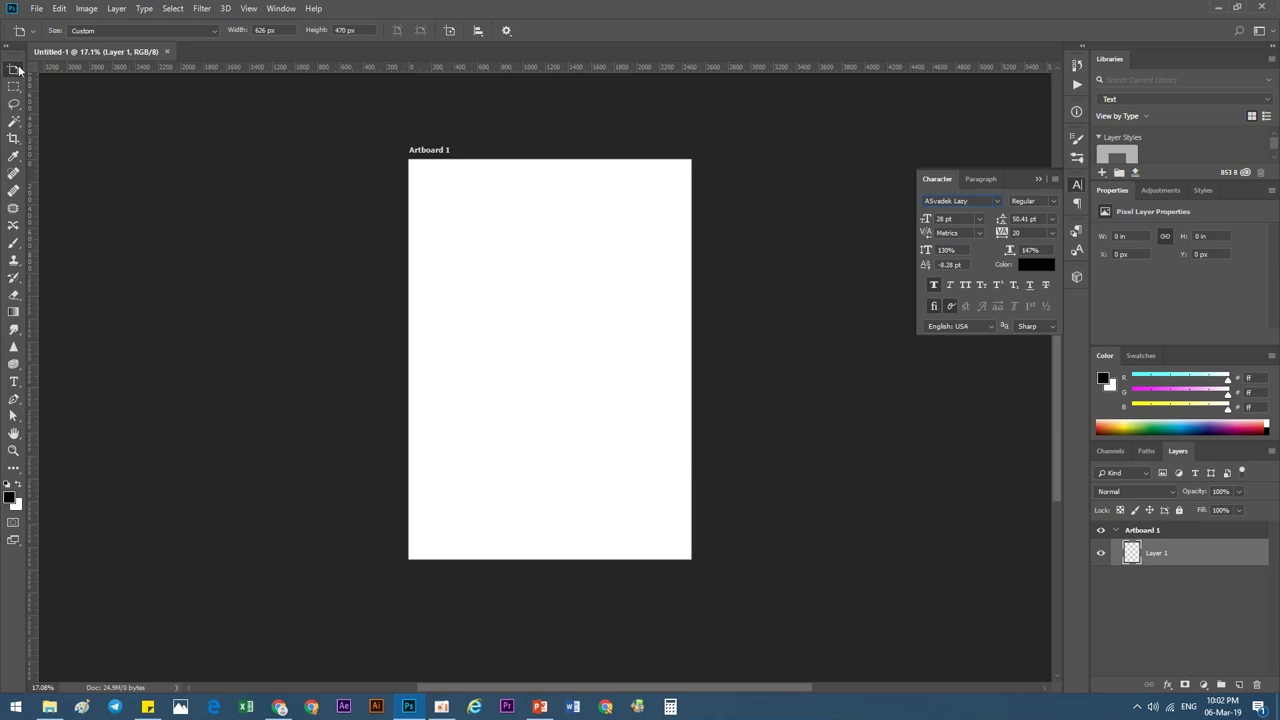
- Activate the Artboard tool and select Artboard 1 on the canvas
key(shift+v)
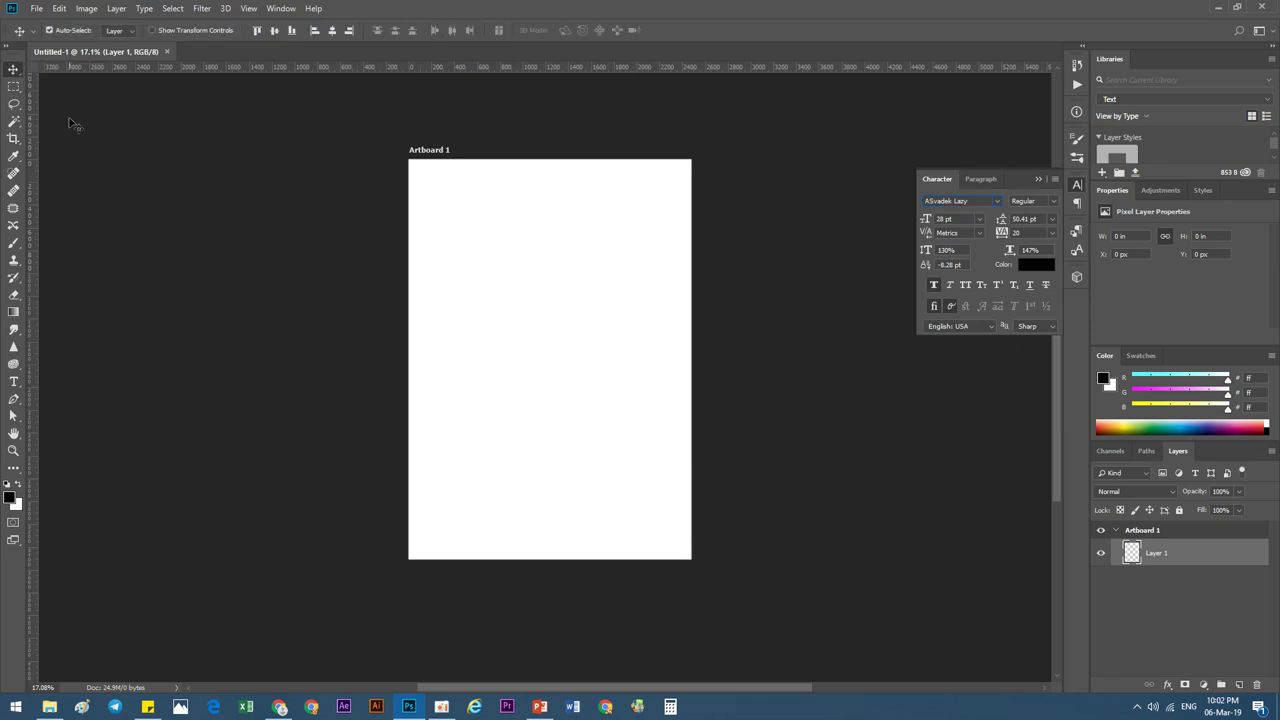
right_click(14, 70)
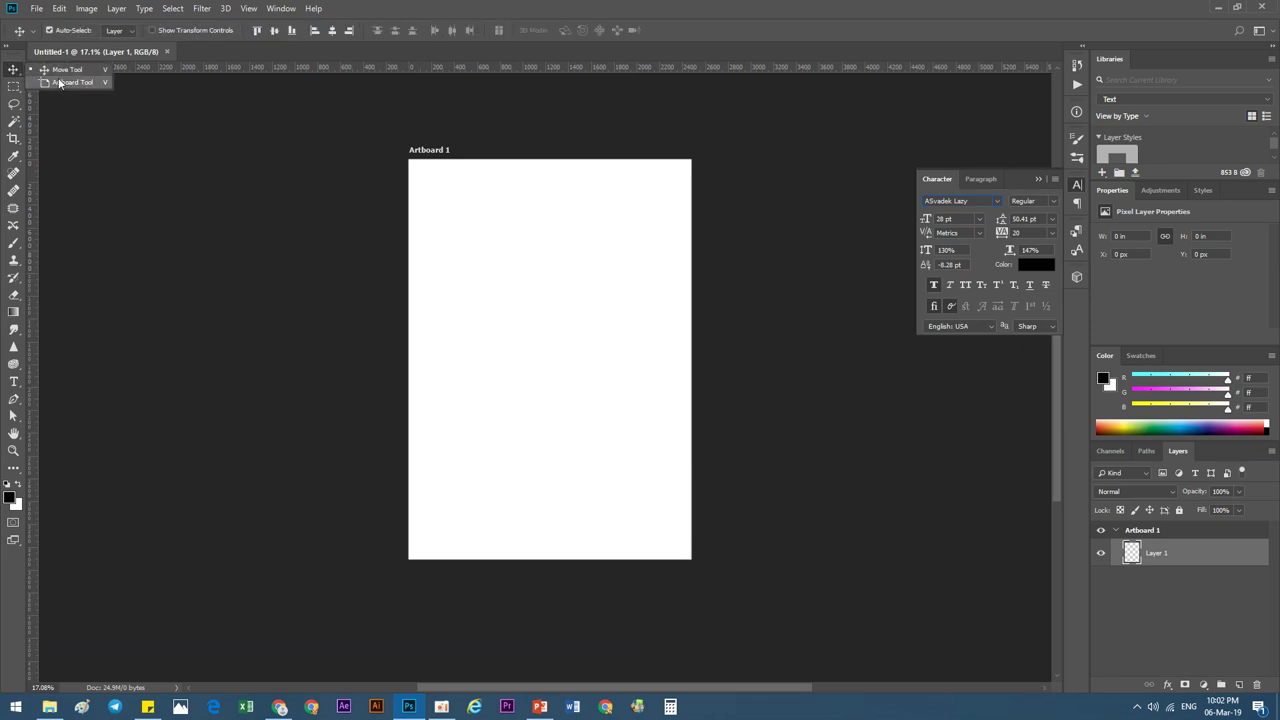
click(59, 84)
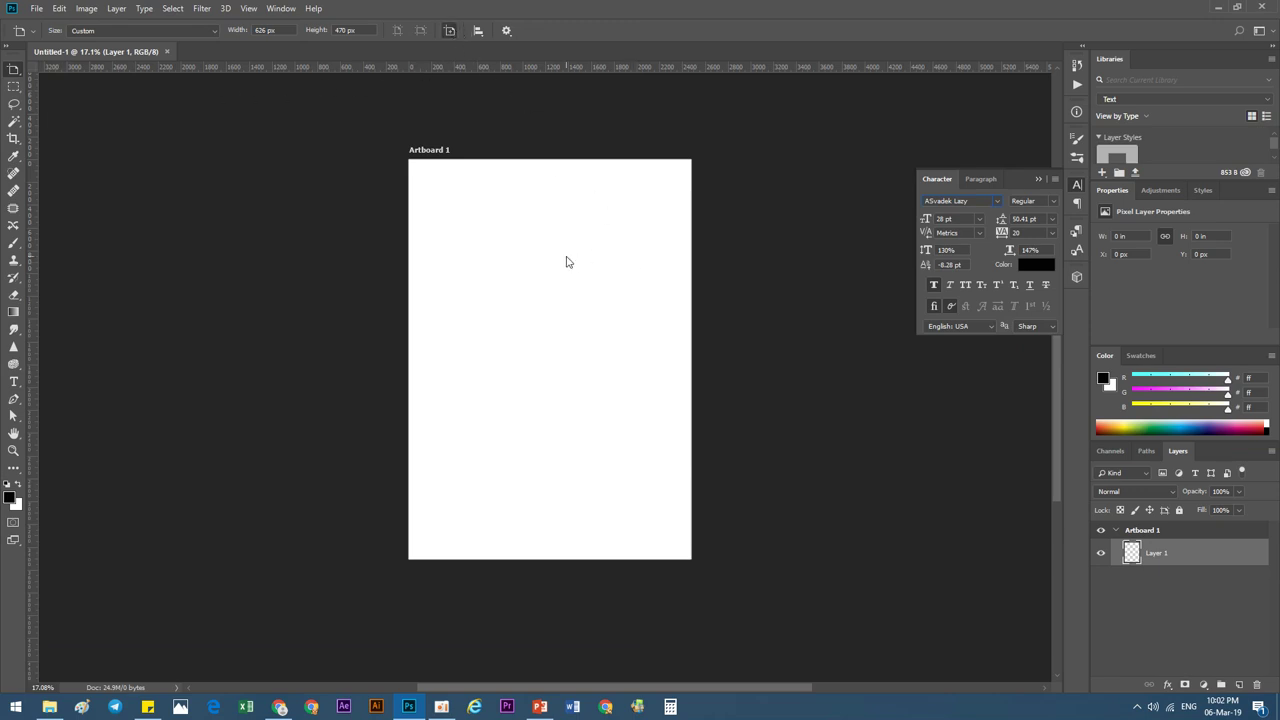
click(520, 262)
key(shift+v)
right_click(14, 70)
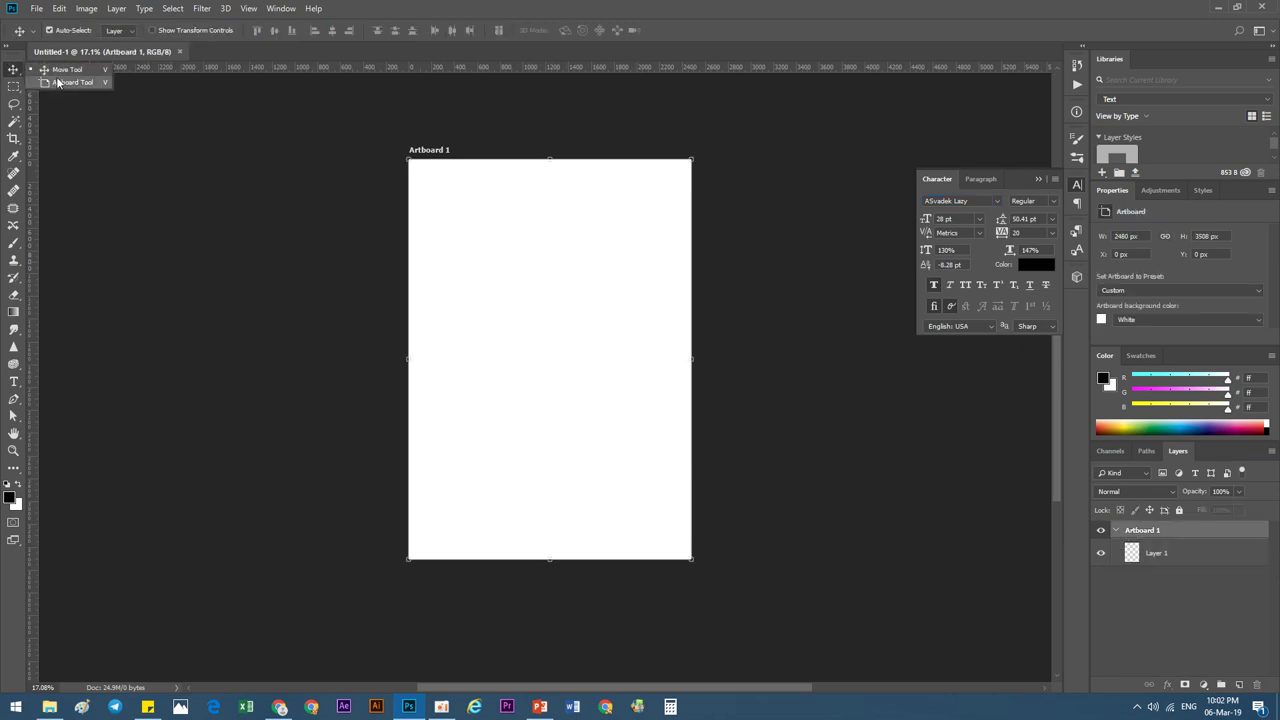
click(60, 85)
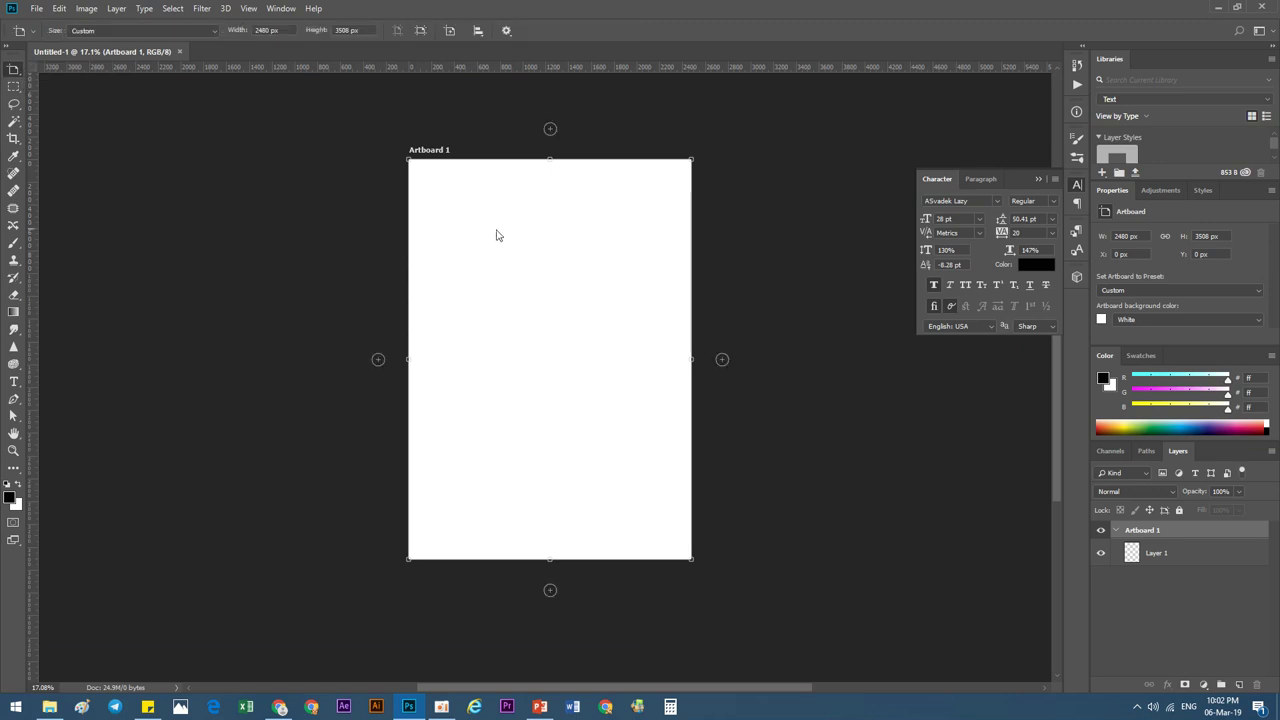
- Add a second artboard of the same size directly above Artboard 1 and select Artboard 1 in the layer list
click(550, 130)
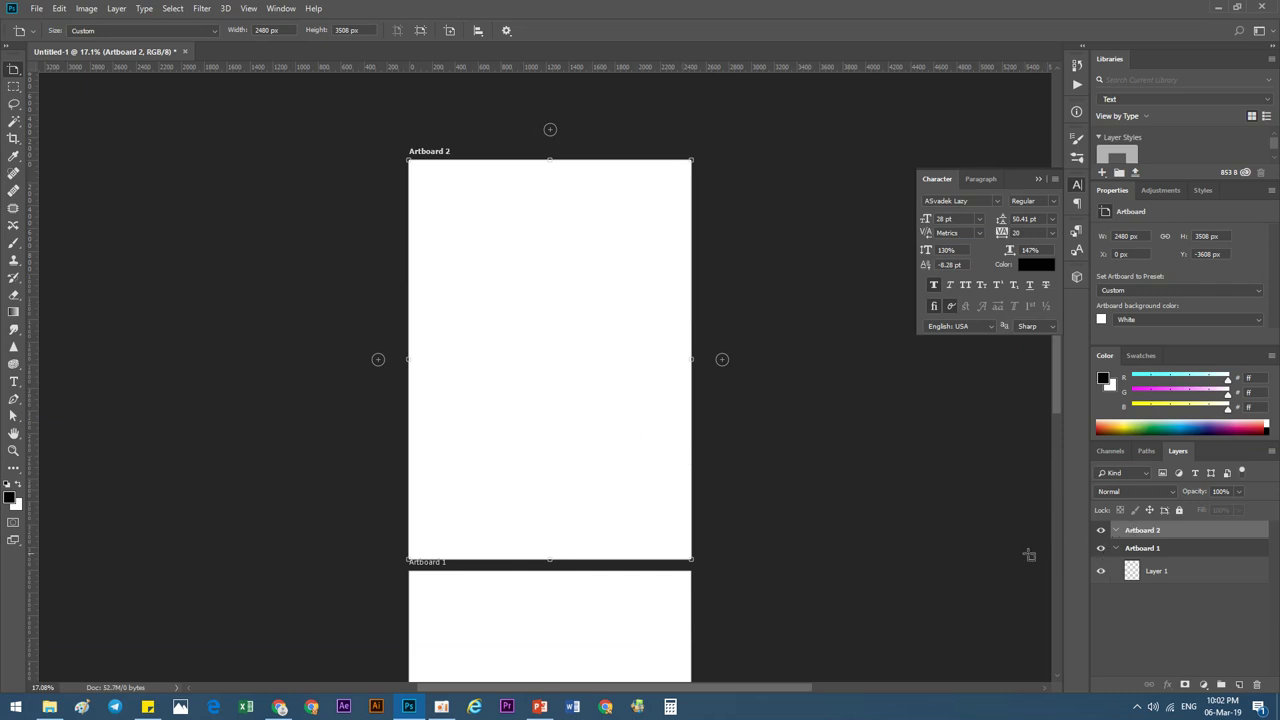
scroll(591, 331, down, 2)
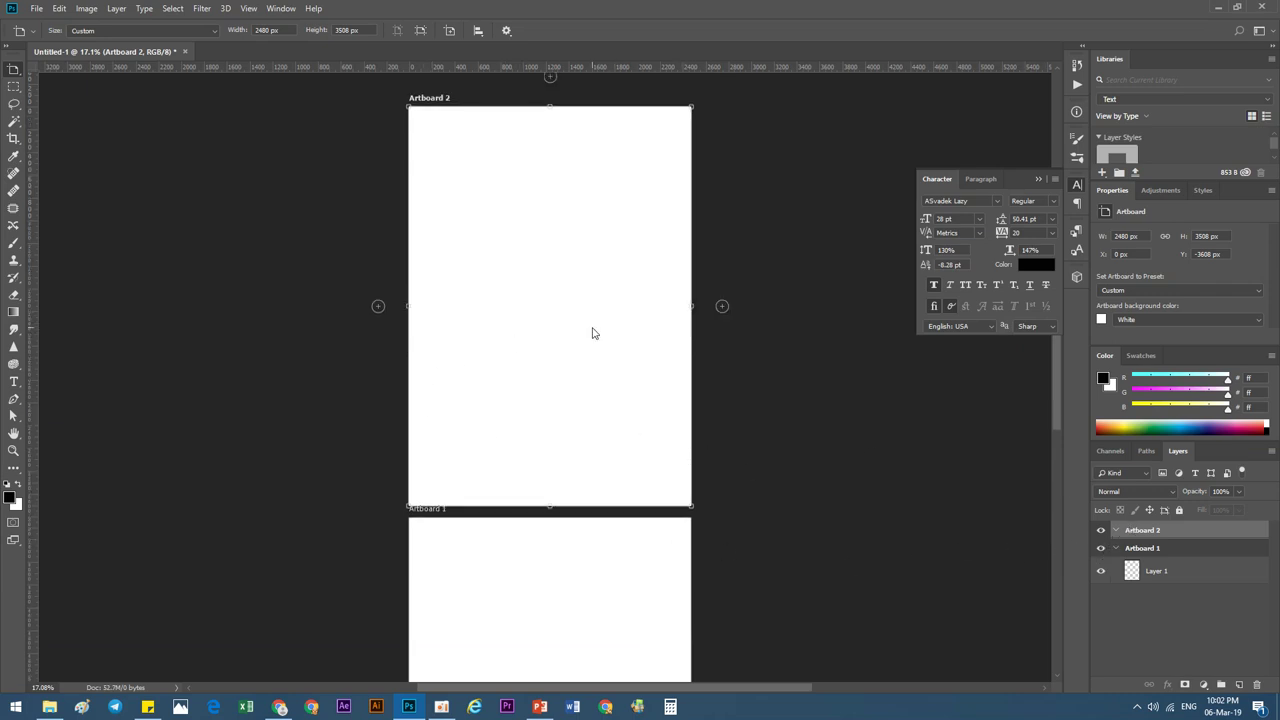
click(1153, 549)
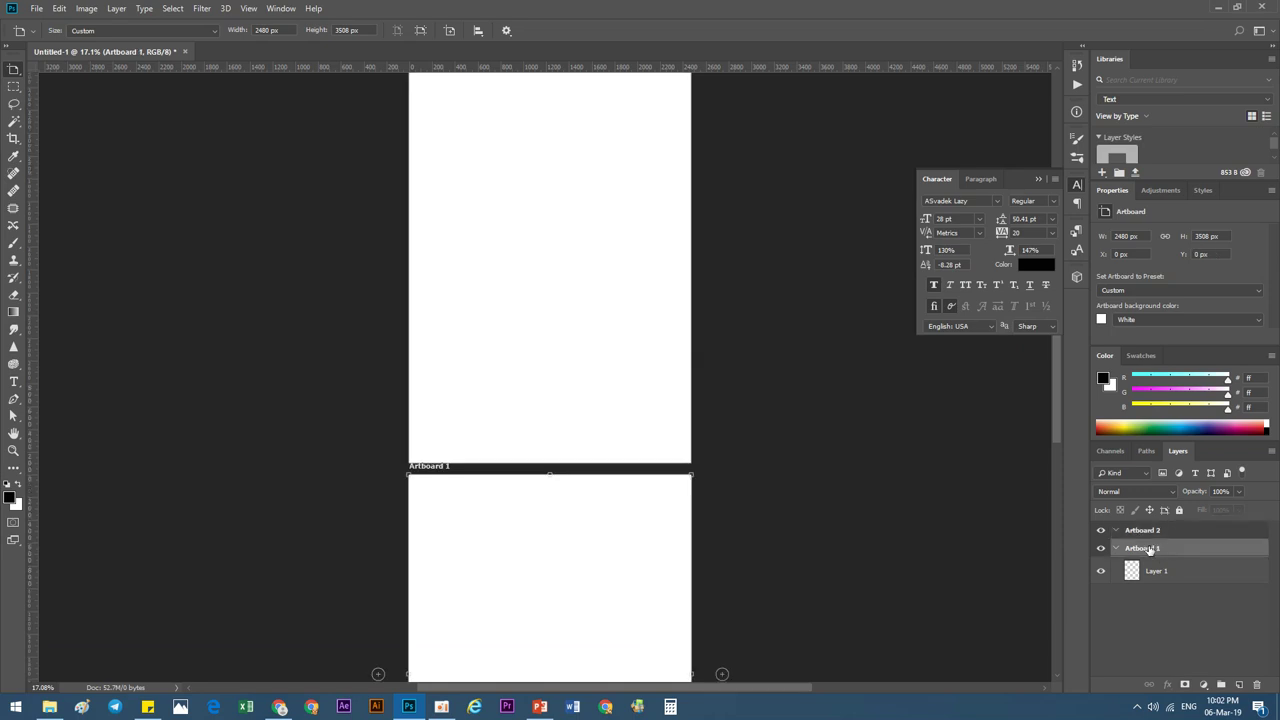
- Delete Artboard 2 from the document
click(1152, 531)
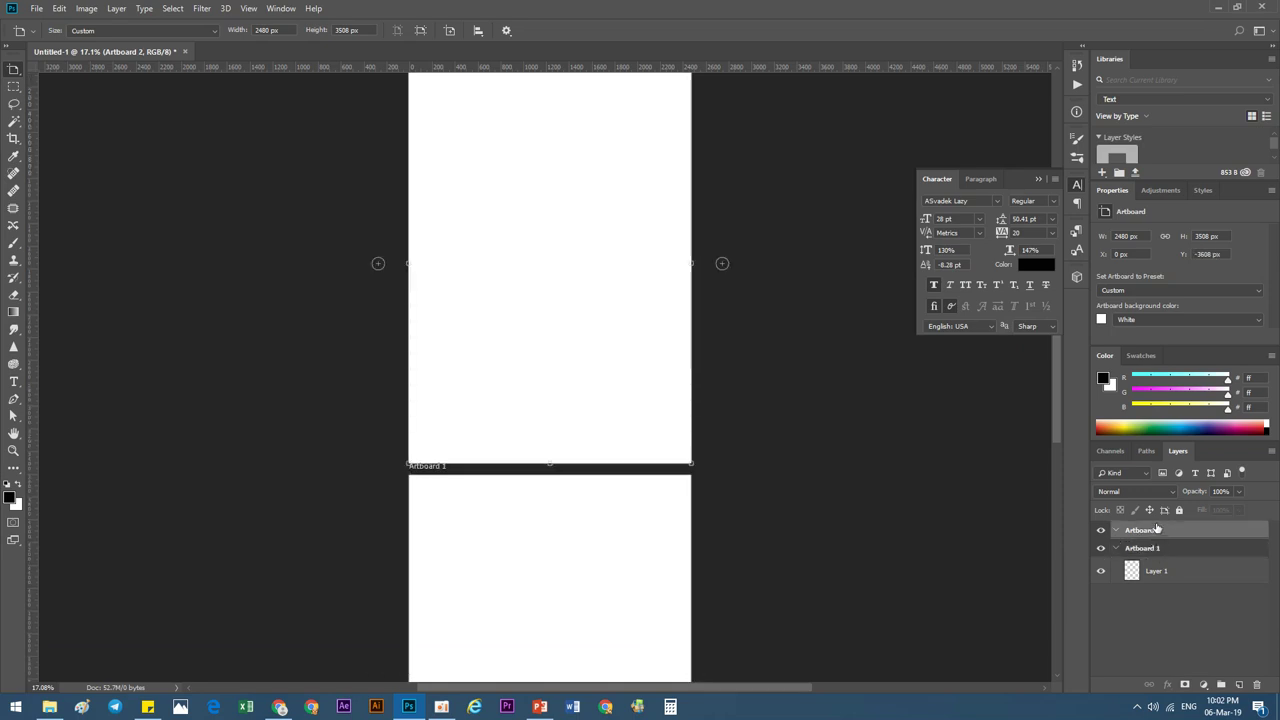
right_click(1153, 537)
right_click(1146, 535)
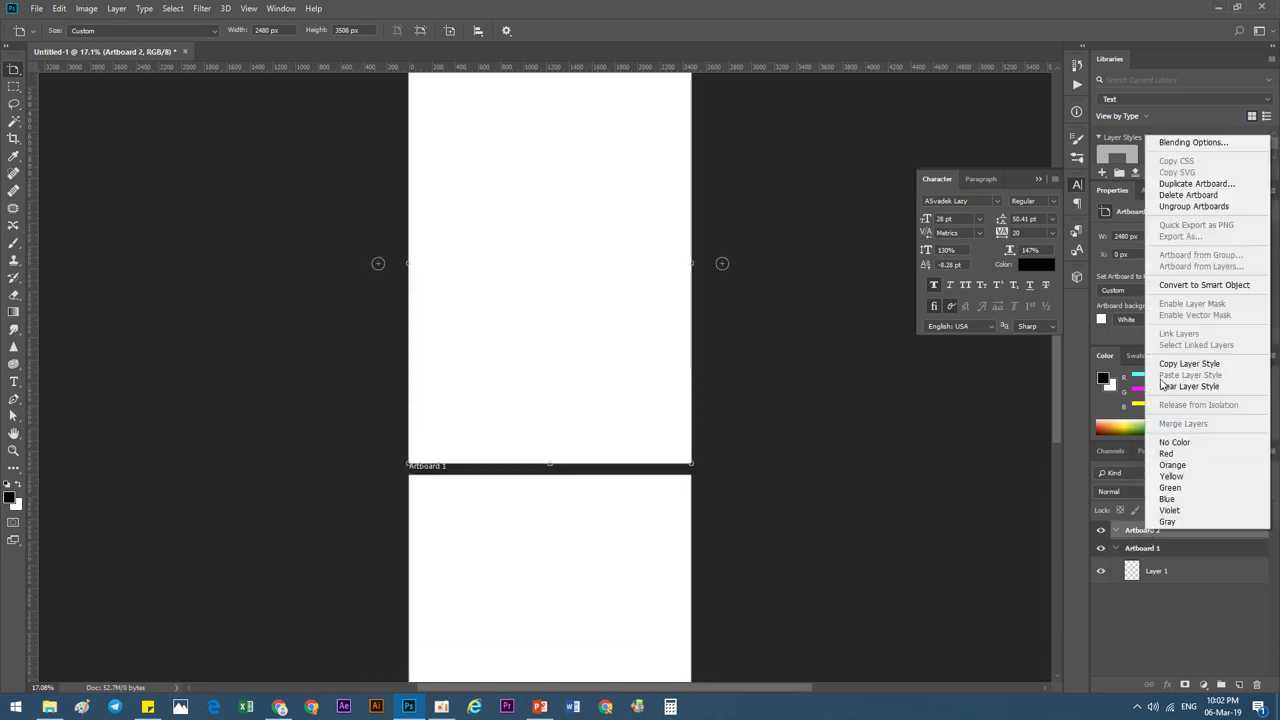
click(1166, 195)
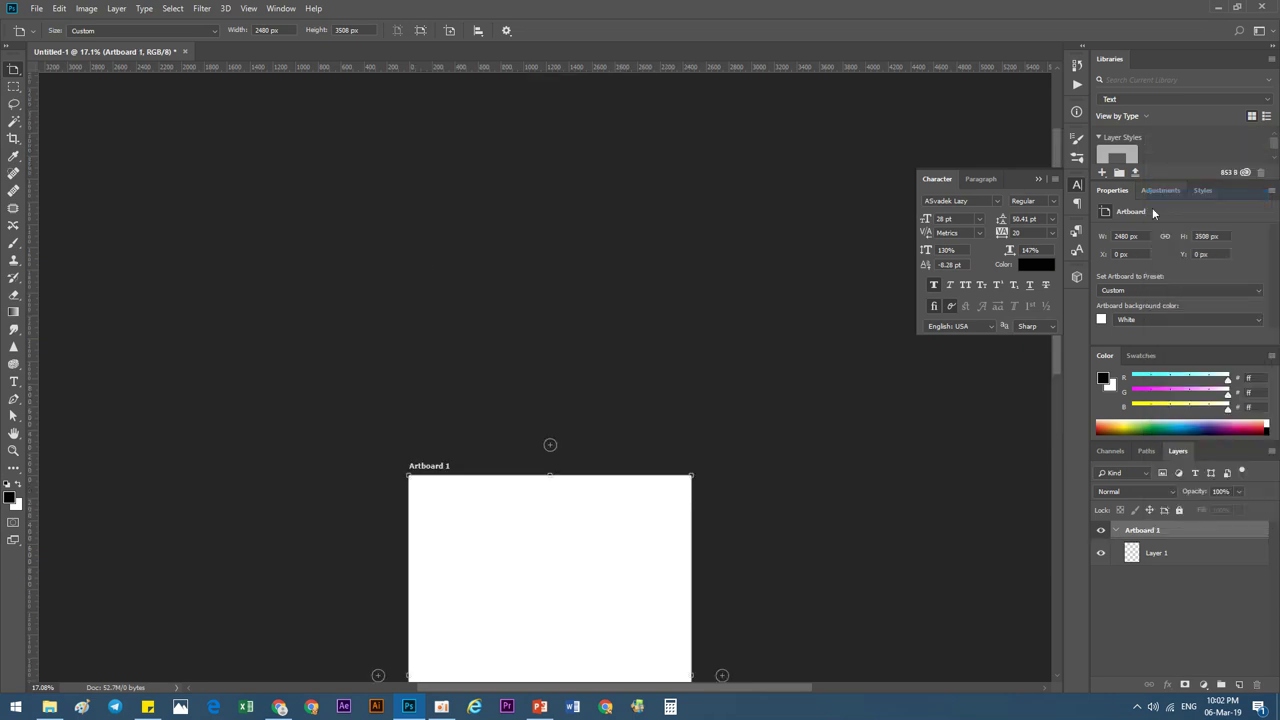
- Add a second artboard of the same size directly below Artboard 1 using the Artboard tool
click(1160, 556)
key(shift+v)
scroll(634, 404, down, 4)
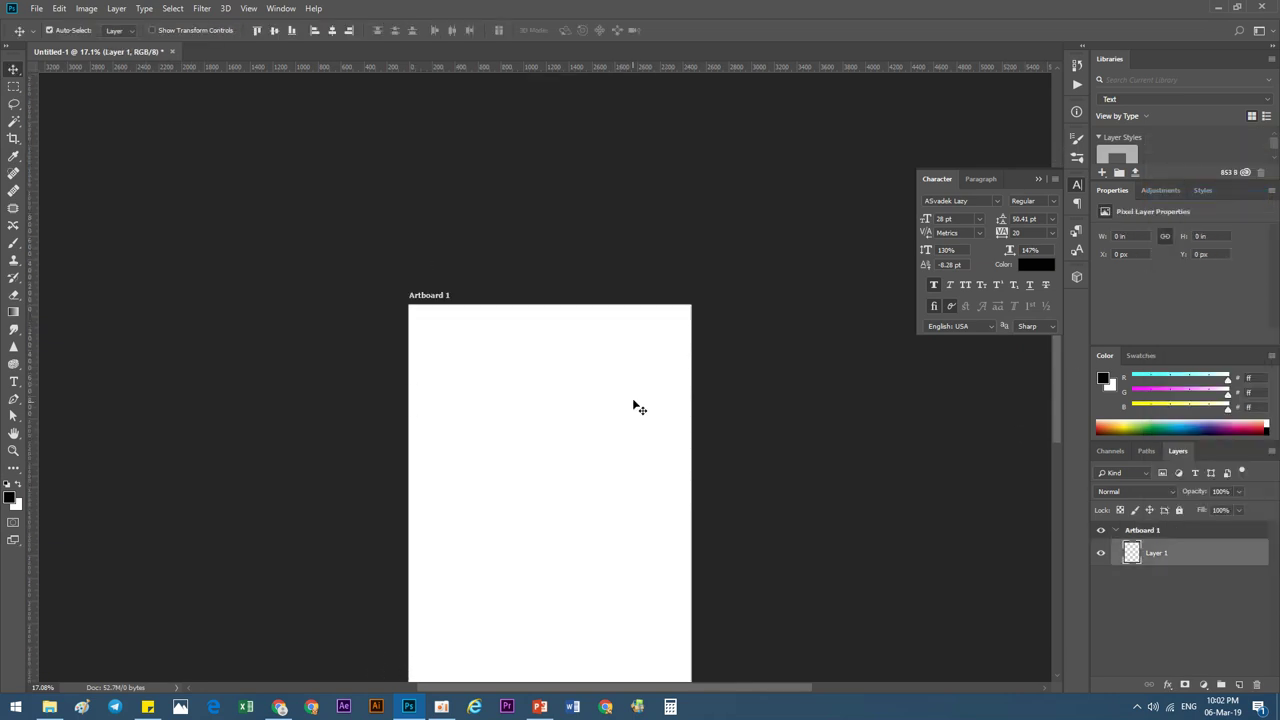
scroll(636, 405, down, 3)
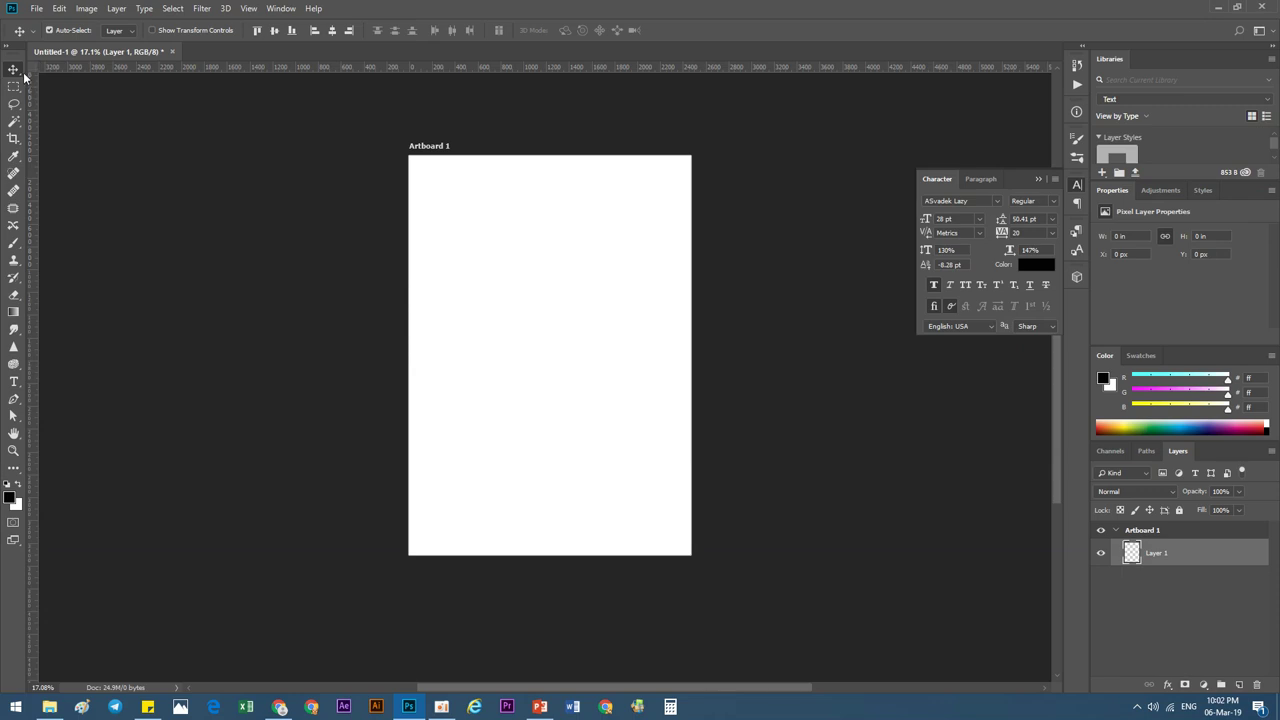
click(529, 400)
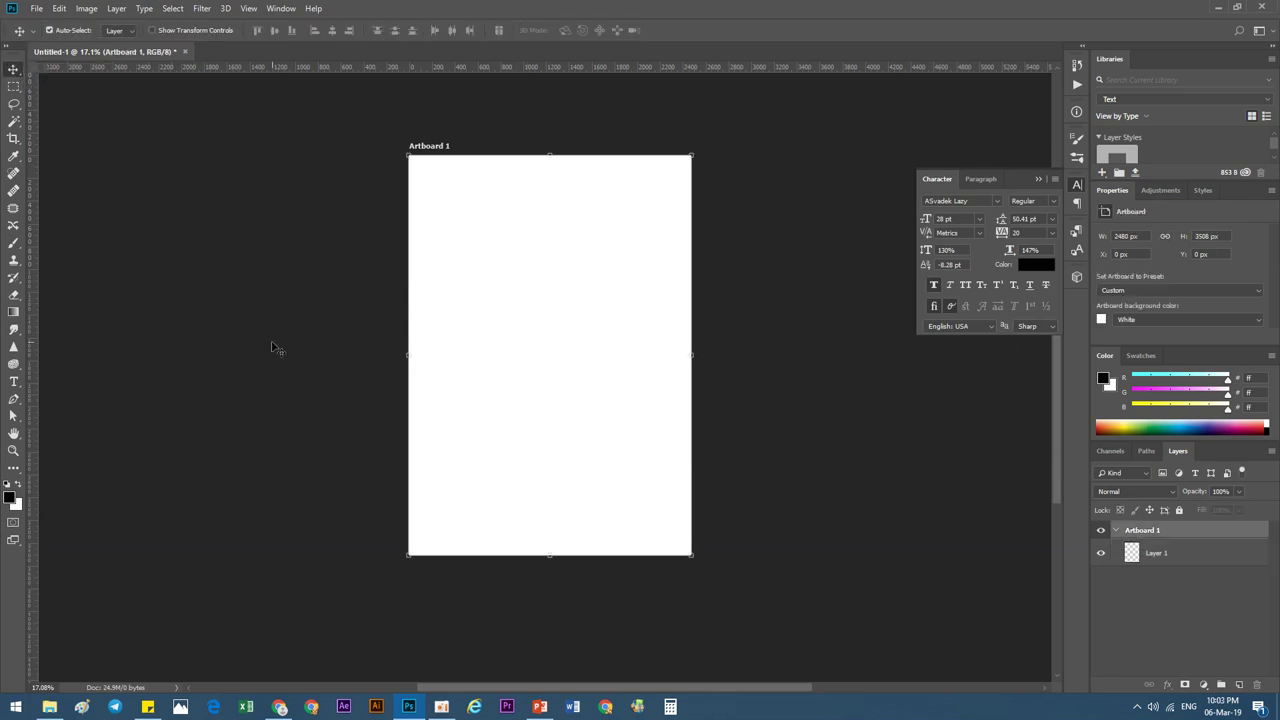
drag(14, 68, 55, 86)
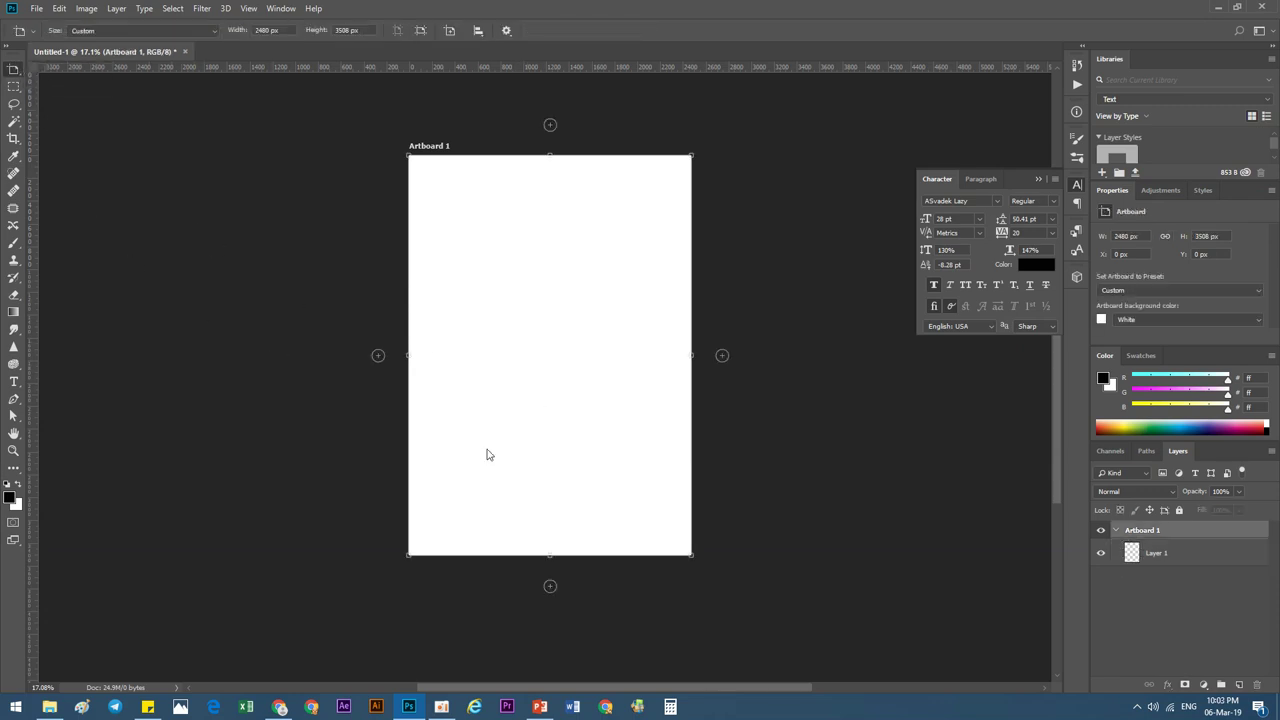
click(550, 586)
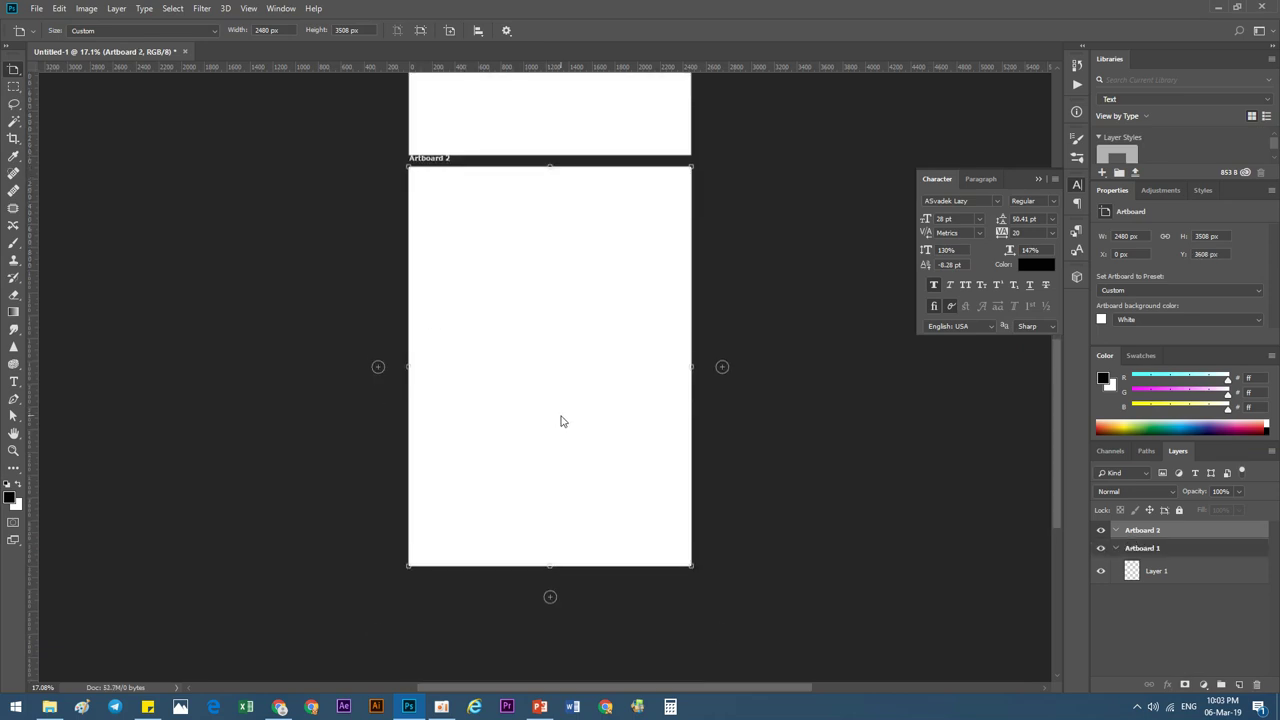
scroll(561, 421, up, 5)
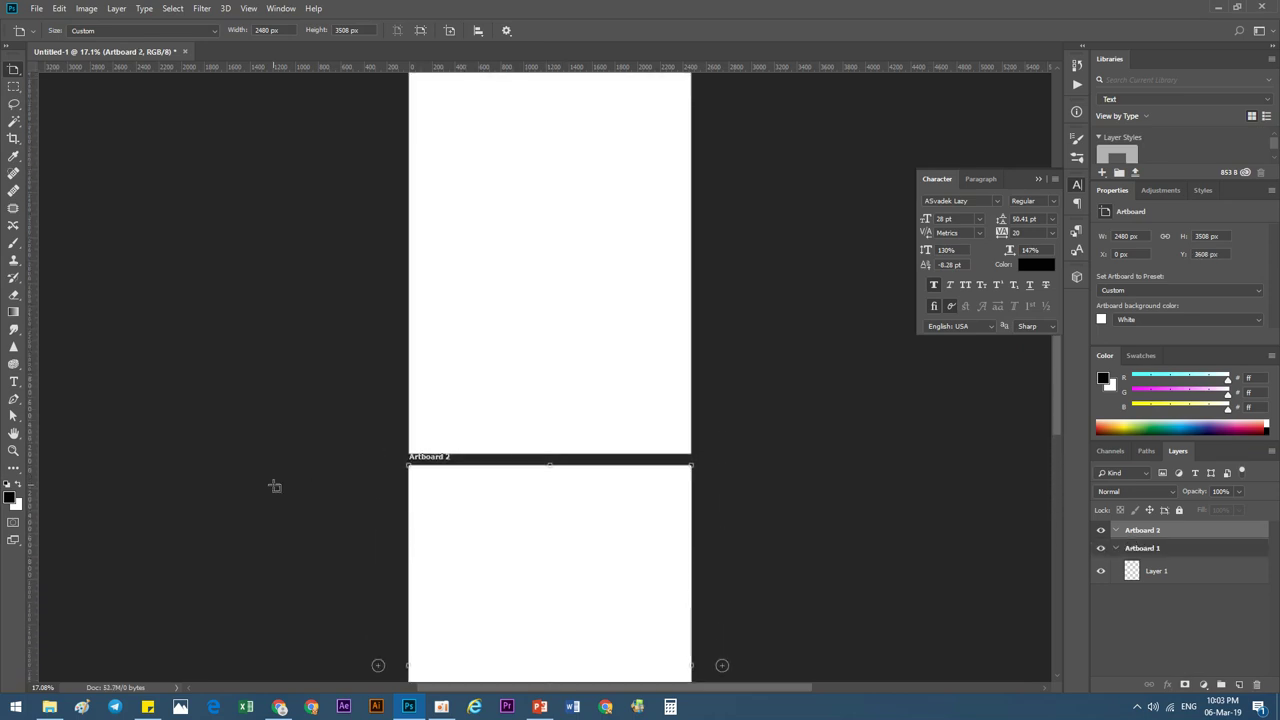
- Switch to Chrome and copy the enlarged white paper texture image from the "paper bg" image results
click(279, 706)
scroll(415, 362, up, 3)
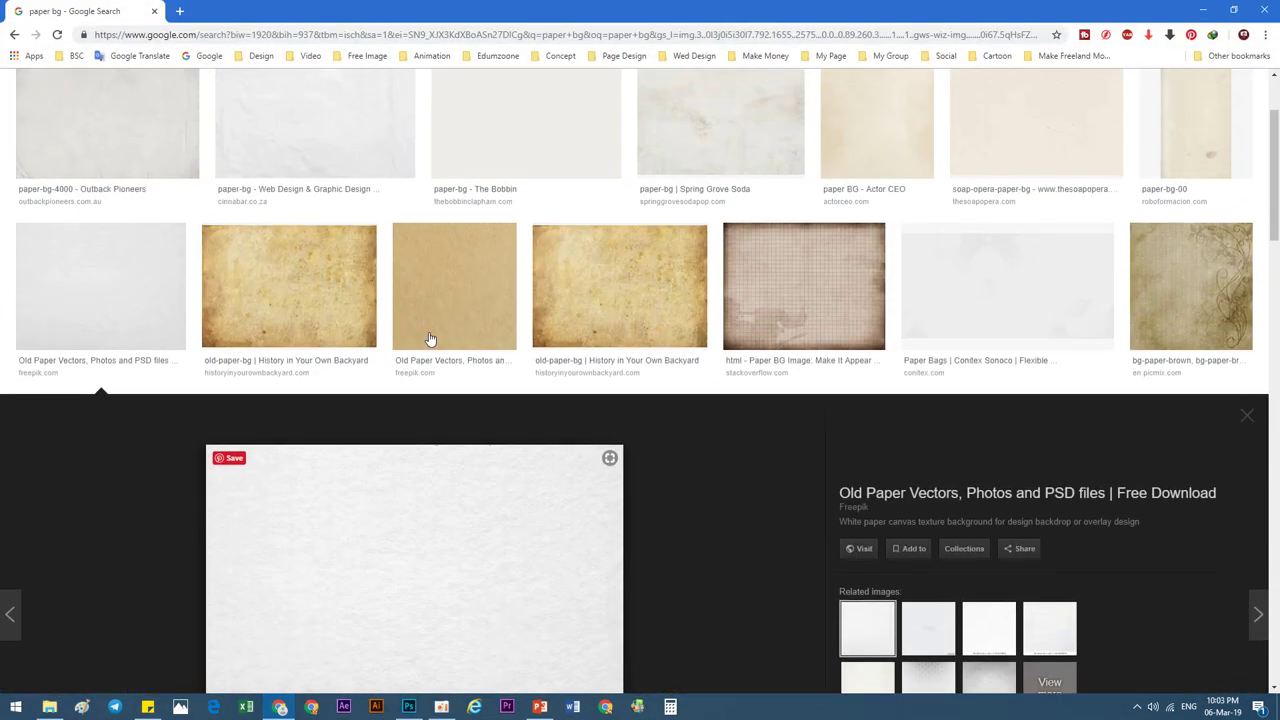
scroll(414, 323, down, 4)
right_click(412, 295)
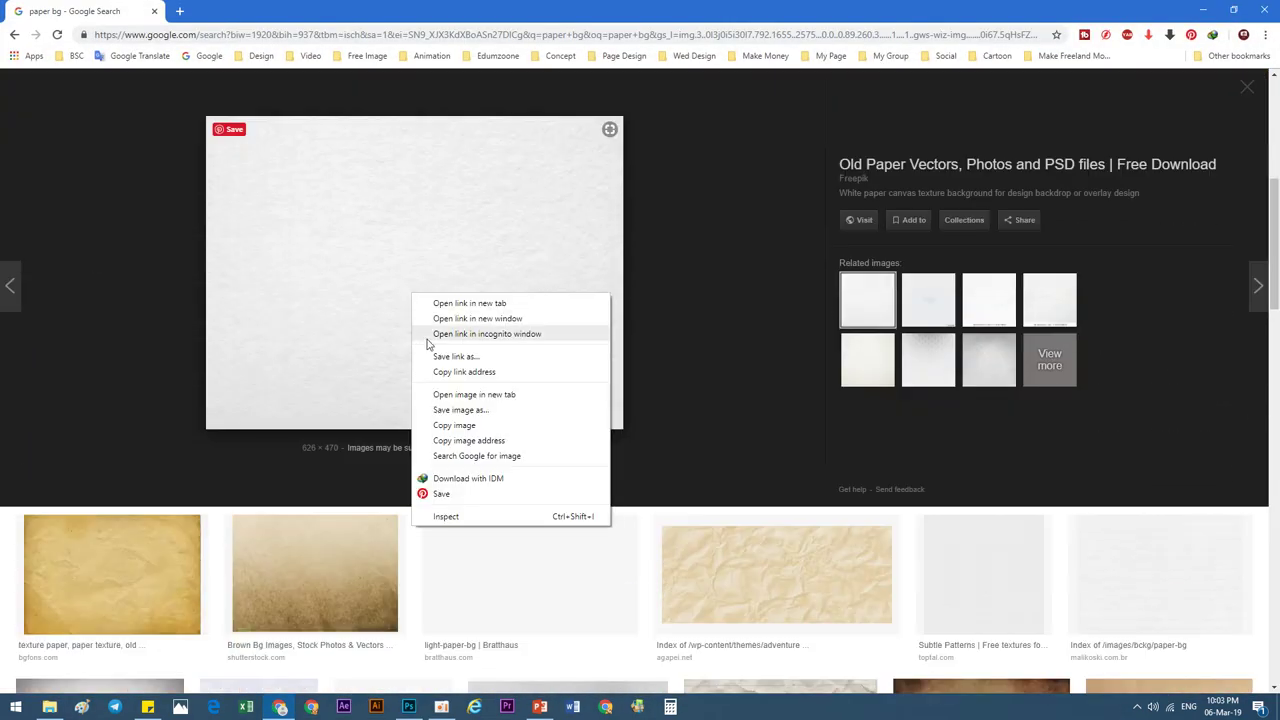
click(440, 425)
- Return to Photoshop and paste the copied paper texture into Artboard 1
click(410, 700)
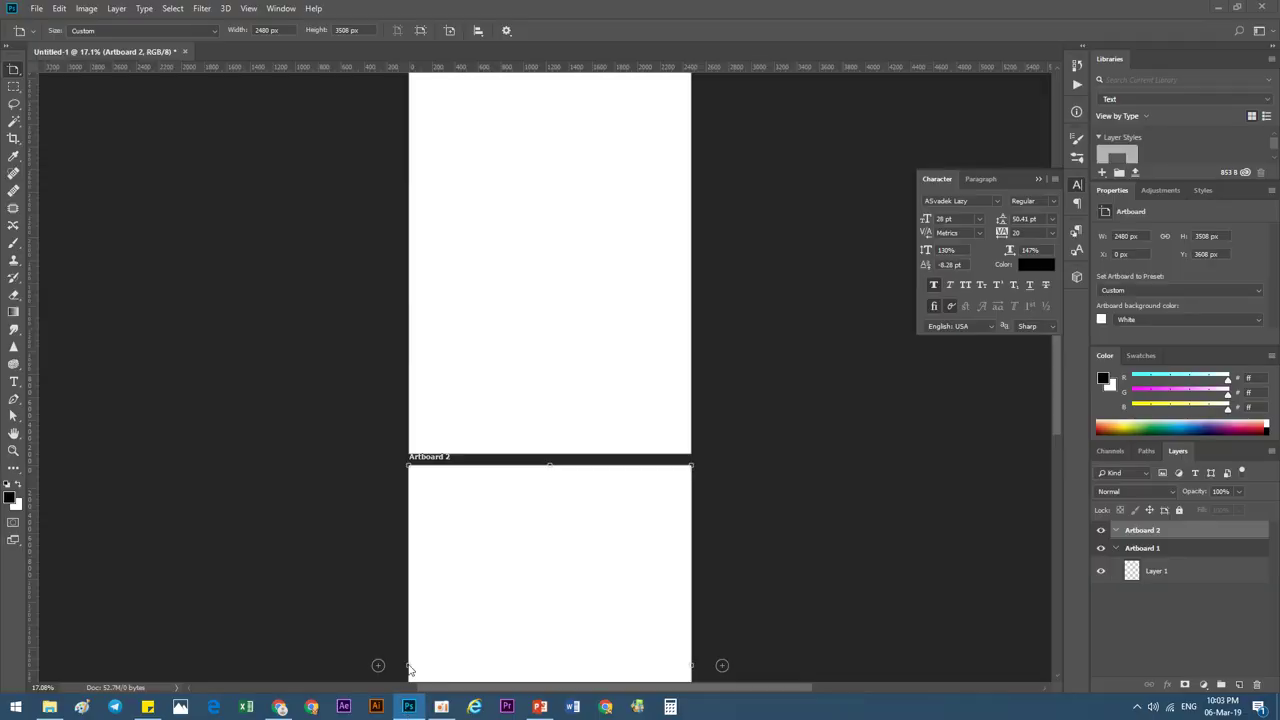
key(v)
click(518, 400)
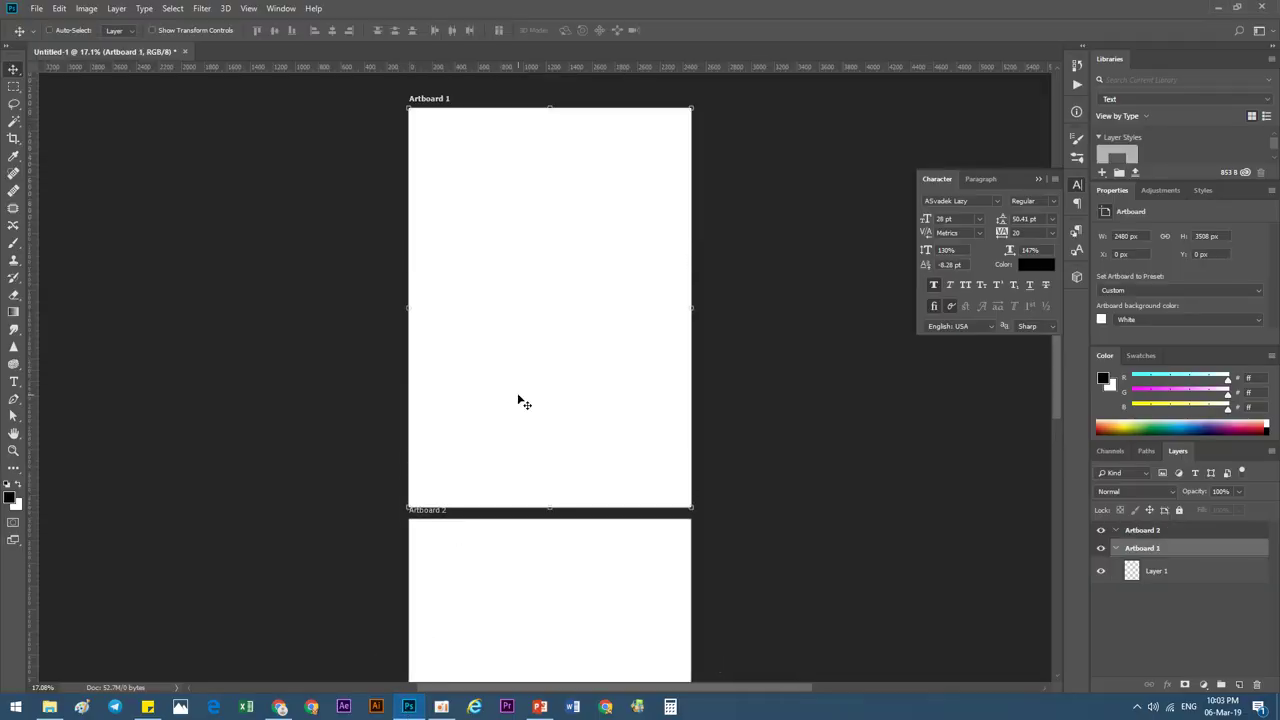
key(ctrl+v)
- Scale the pasted paper texture up to about 702% and position it across the full width of Artboard 1
drag(562, 322, 671, 280)
key(ctrl+t)
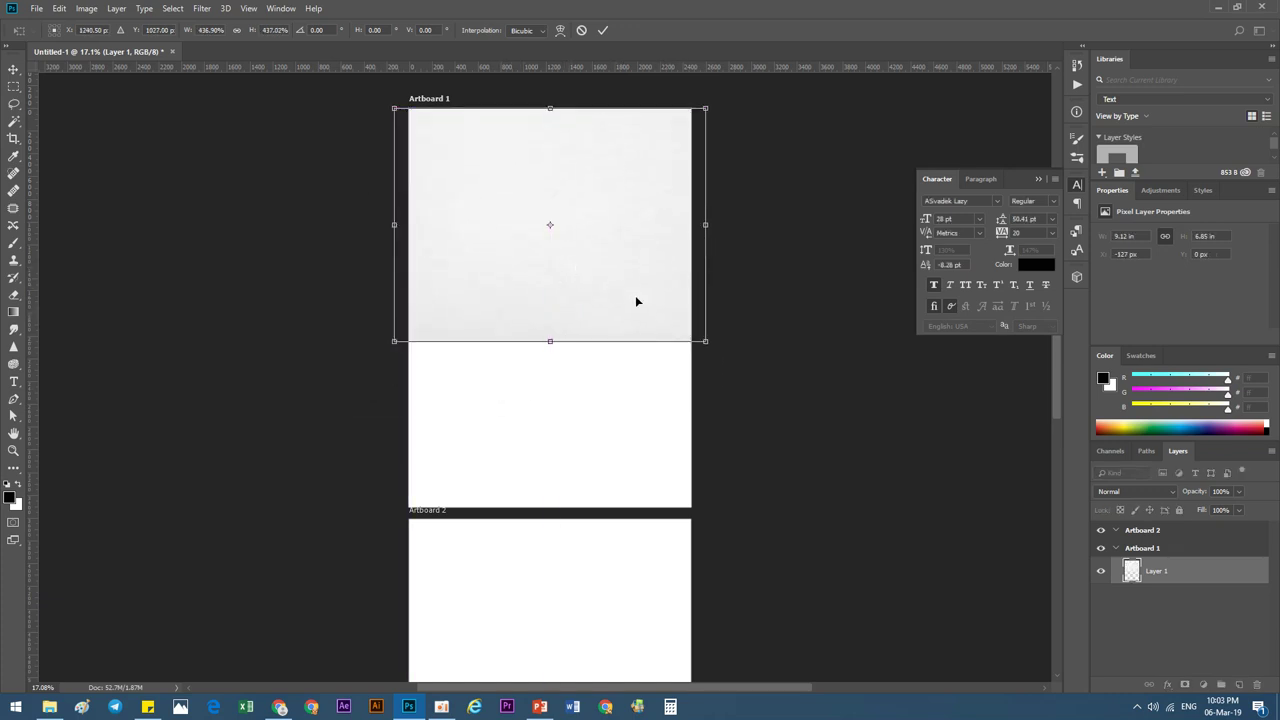
drag(705, 341, 894, 440)
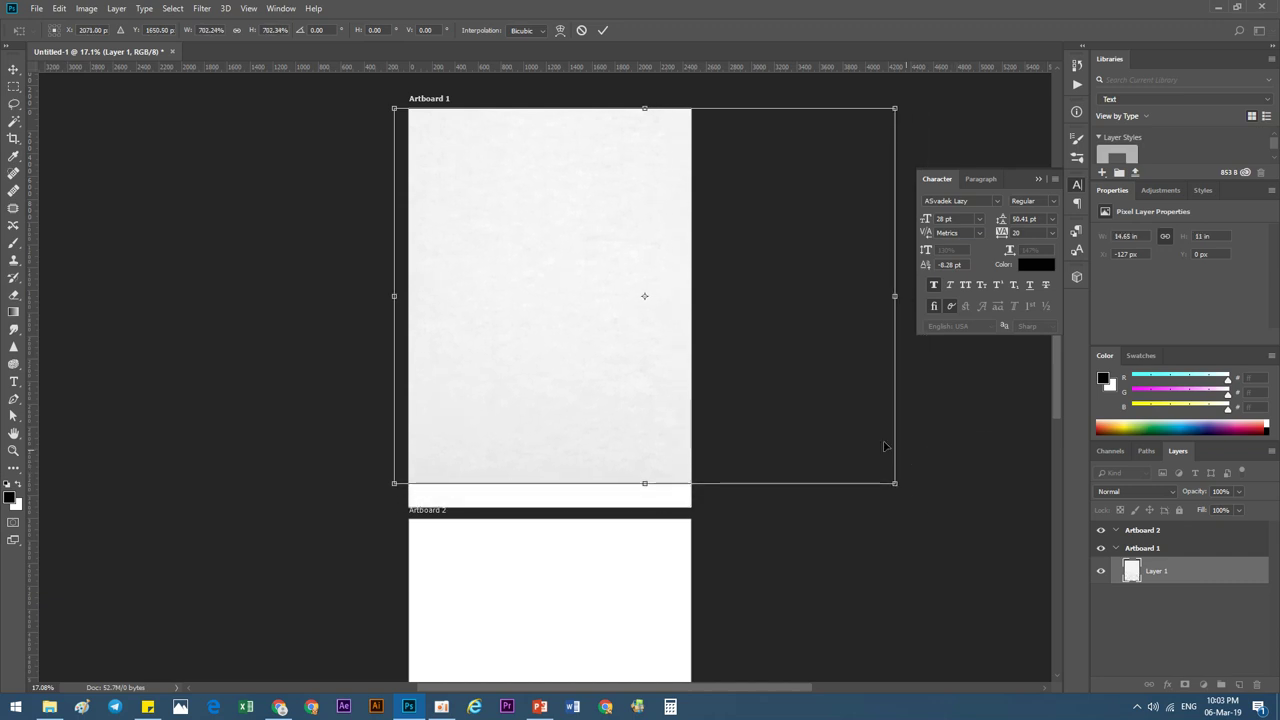
click(603, 30)
drag(605, 295, 596, 288)
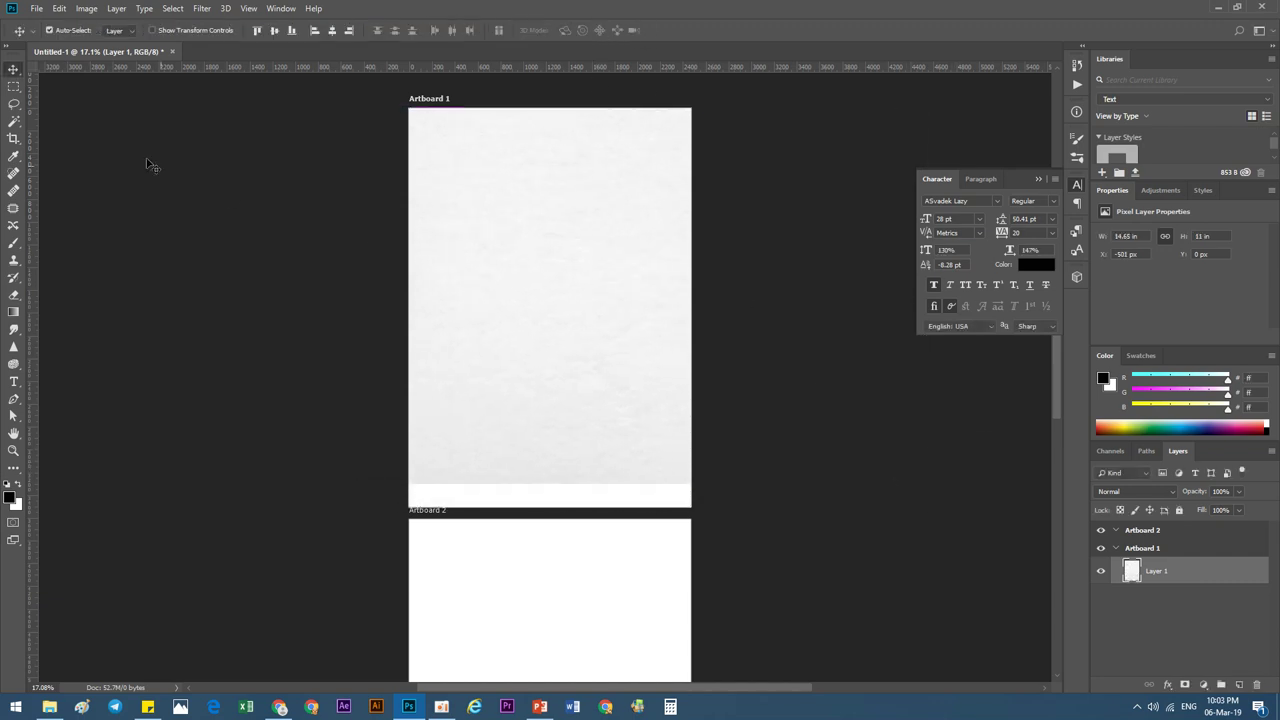
right_click(15, 75)
click(70, 82)
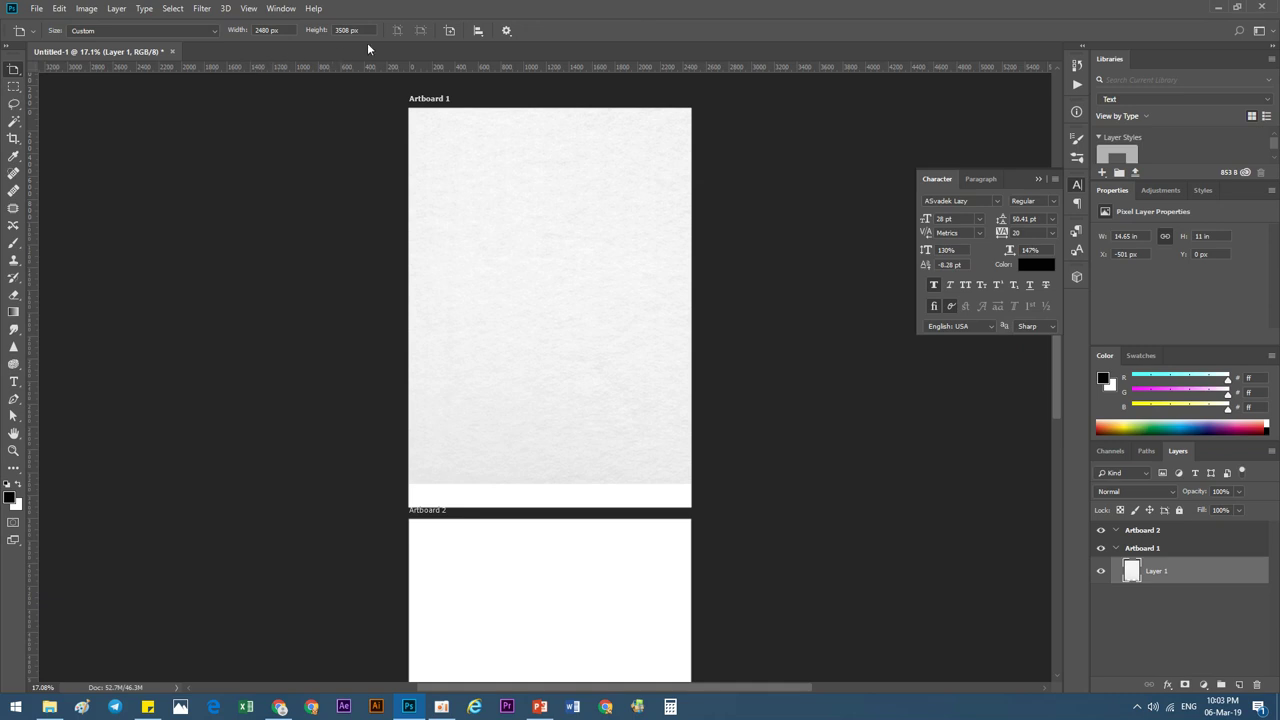
click(445, 34)
key(v)
- Move the paper texture layer from Artboard 1 down onto Artboard 2, leaving the texture layer selected
drag(529, 302, 563, 563)
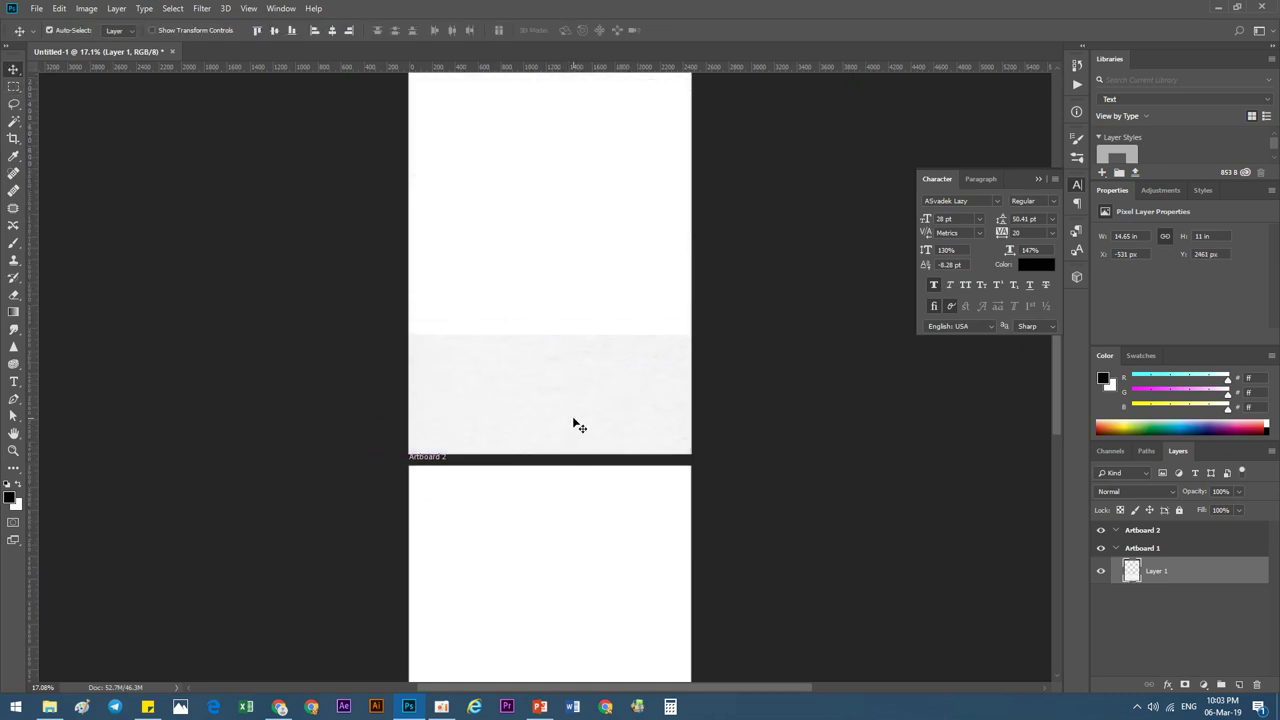
drag(577, 423, 589, 276)
drag(568, 352, 559, 613)
click(577, 257)
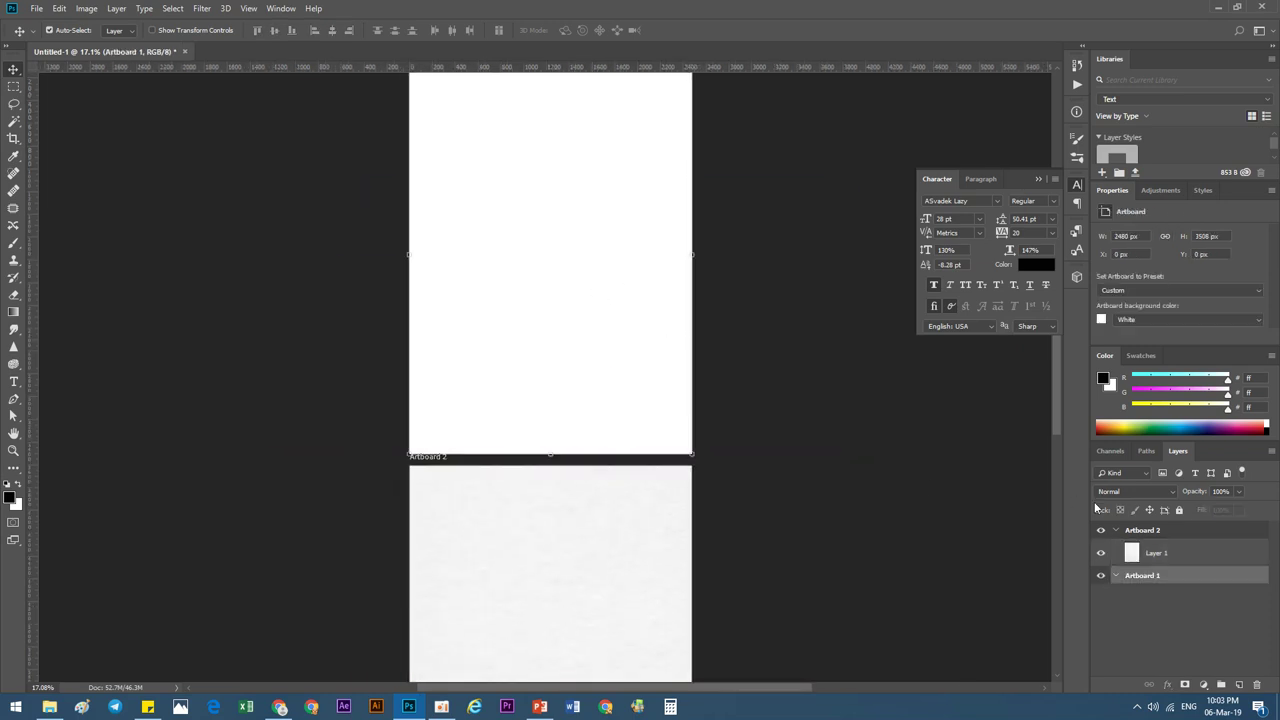
click(592, 617)
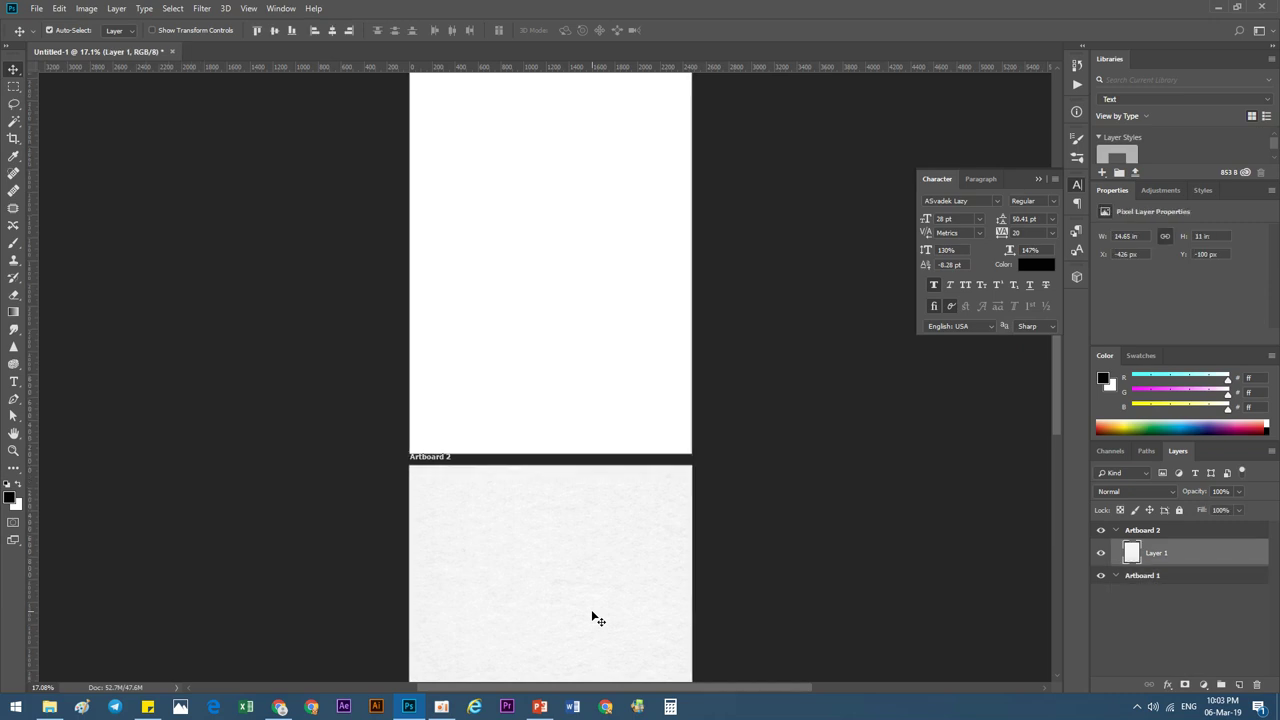
- Collapse the Artboard 2 group and toggle its visibility off and back on
click(1116, 531)
click(1100, 531)
click(1100, 531)
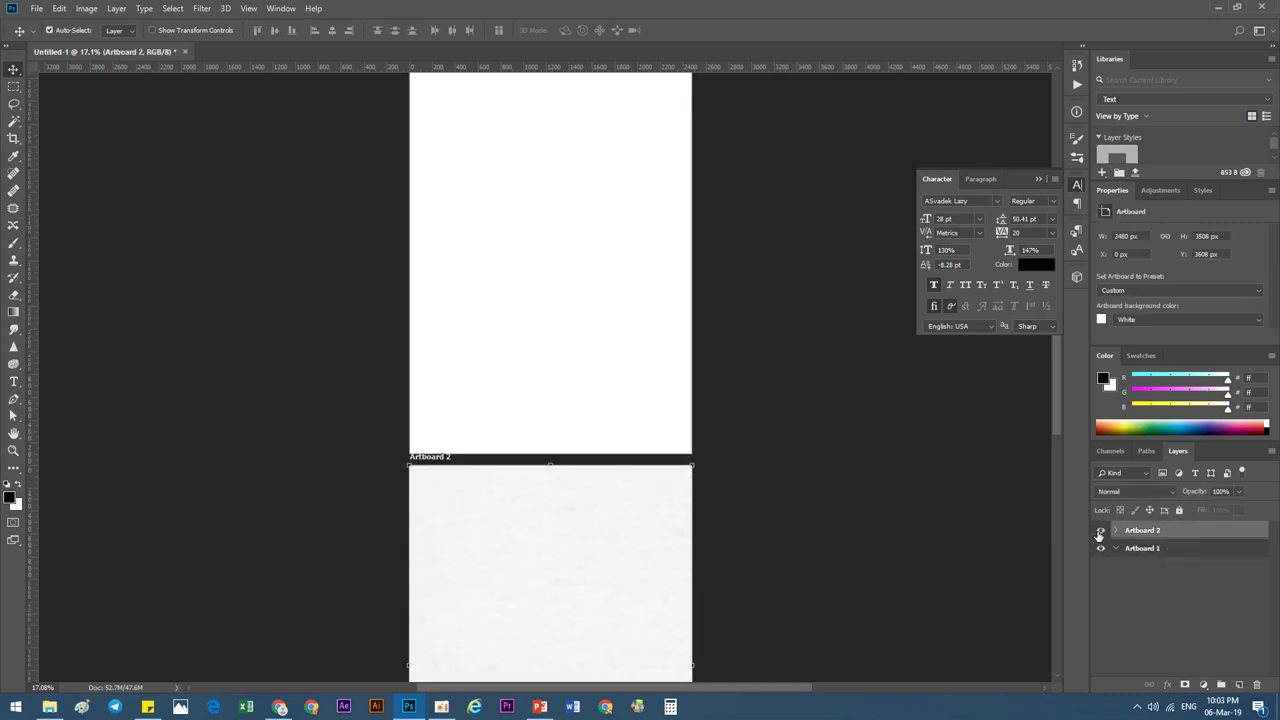
click(1100, 531)
click(1100, 531)
- Shift the paper texture down within Artboard 2 to about Y 438 px while Artboard 1 is temporarily hidden
click(1101, 549)
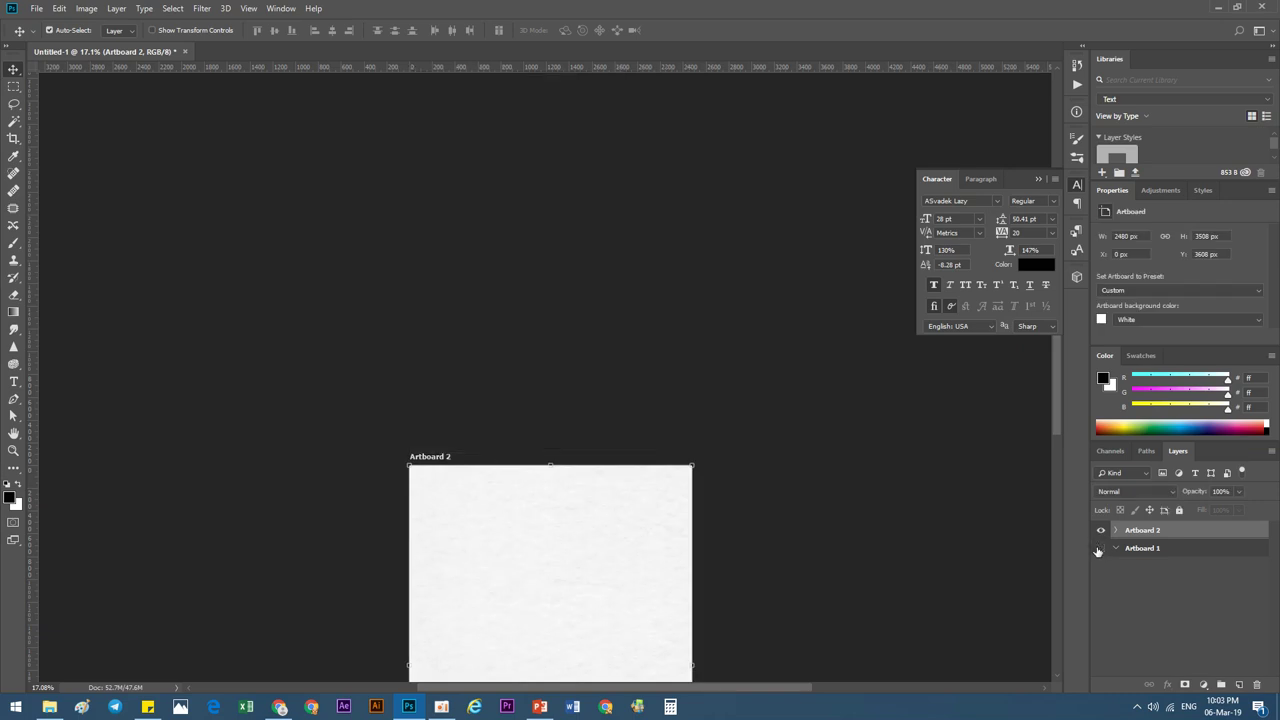
scroll(603, 526, down, 5)
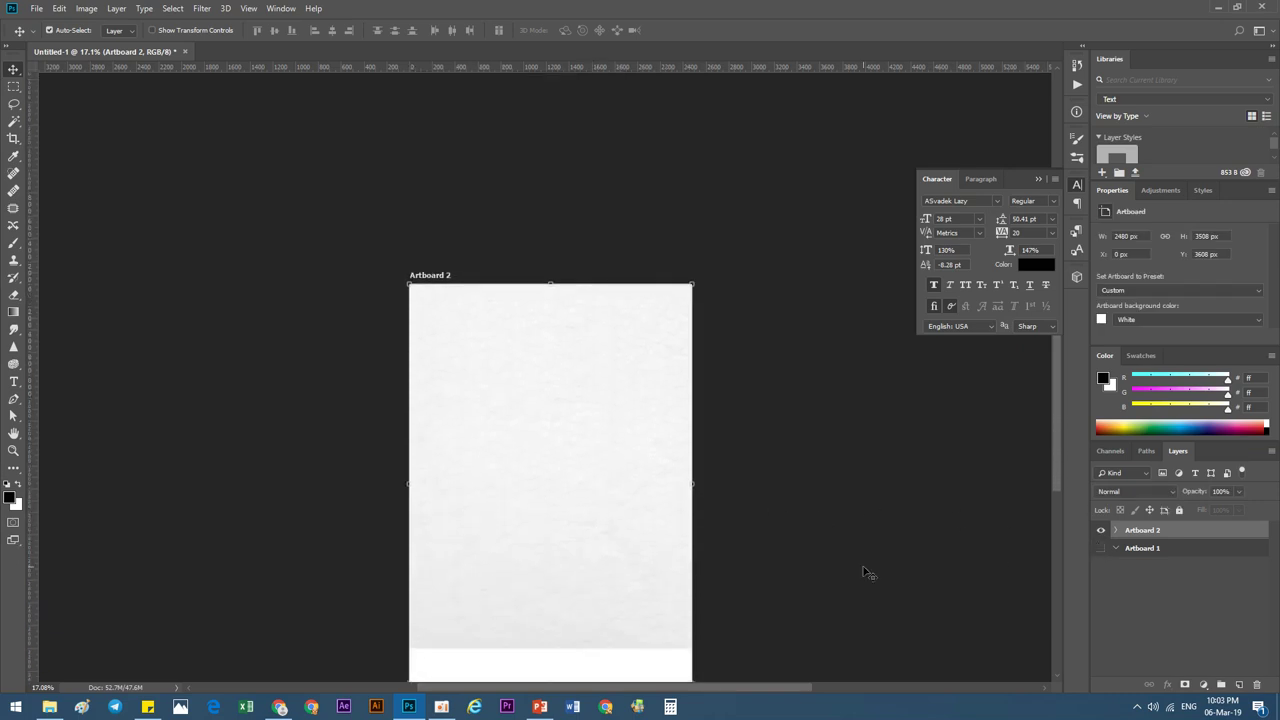
drag(564, 452, 557, 479)
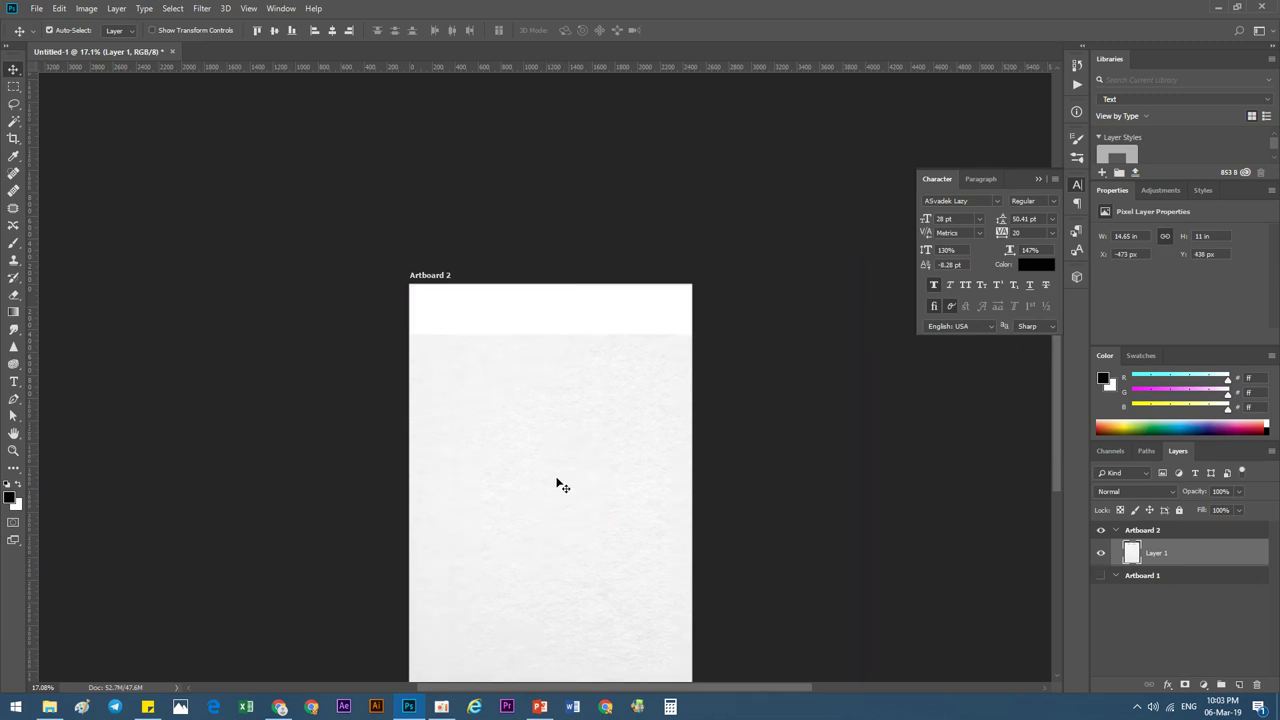
click(1101, 576)
scroll(658, 437, up, 3)
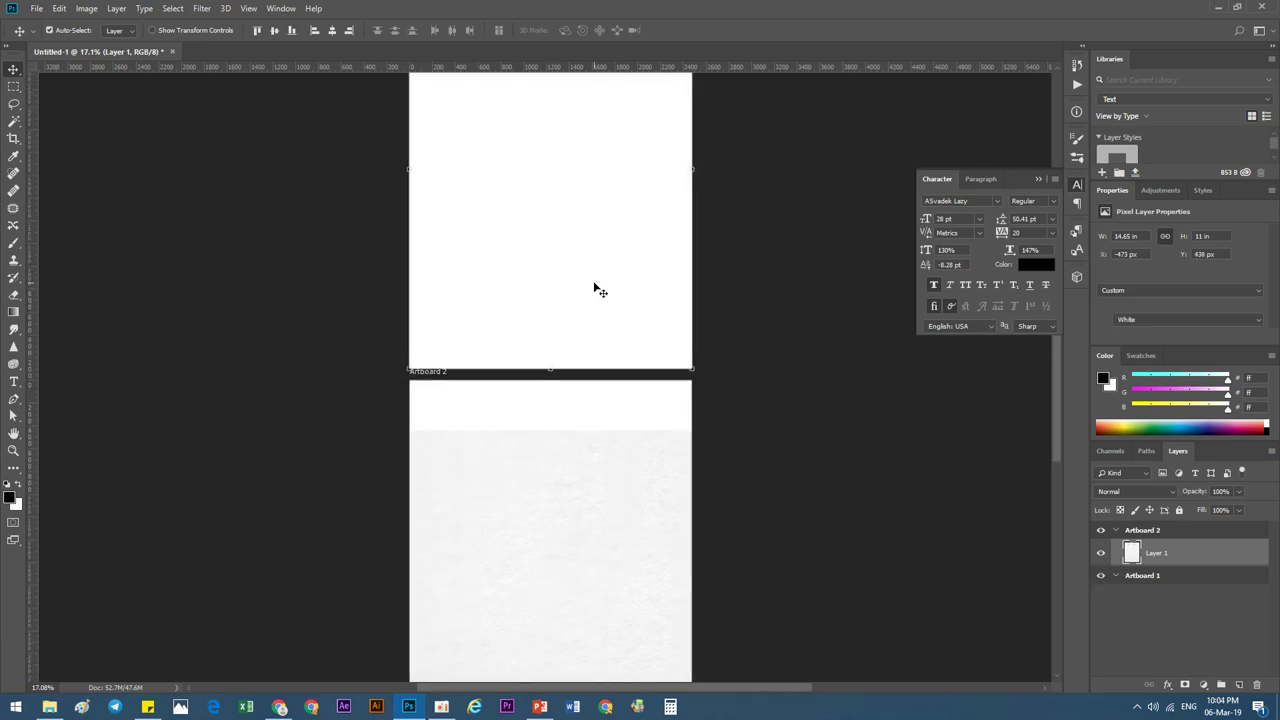
- Select Artboard 1 in the layer list and collapse the Artboard 2 group
click(1150, 570)
click(1116, 531)
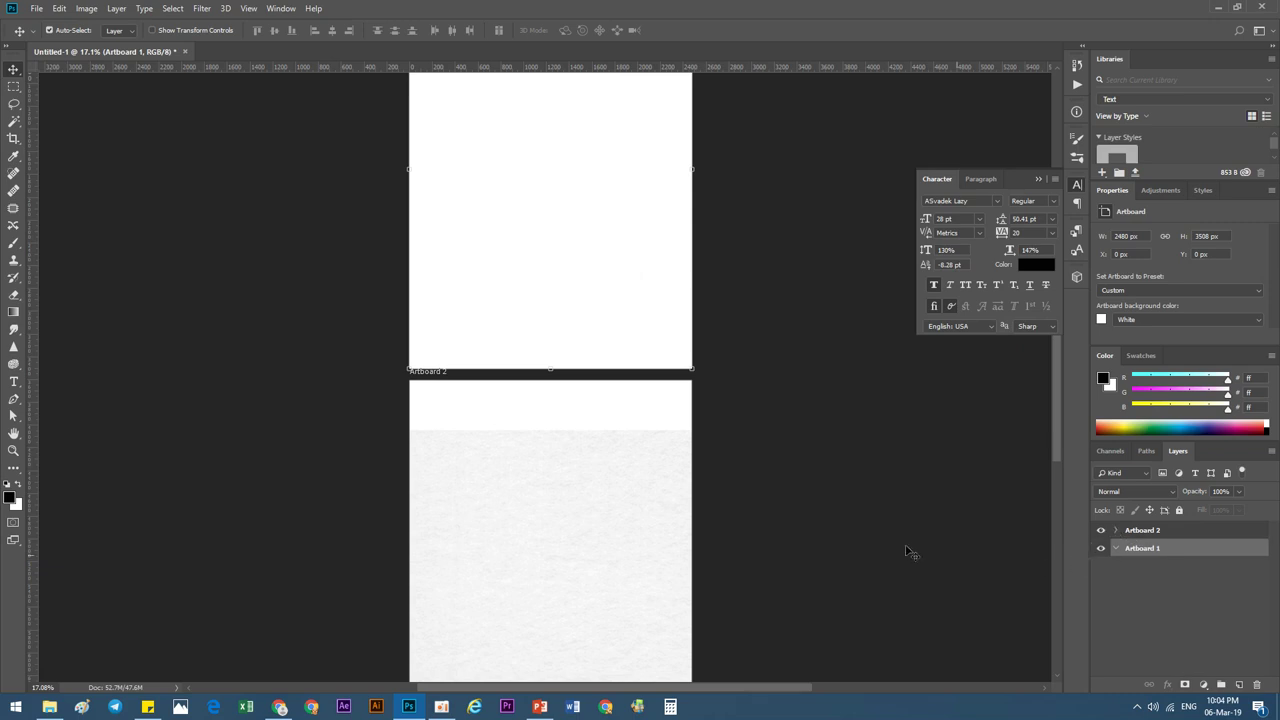
scroll(634, 451, up, 3)
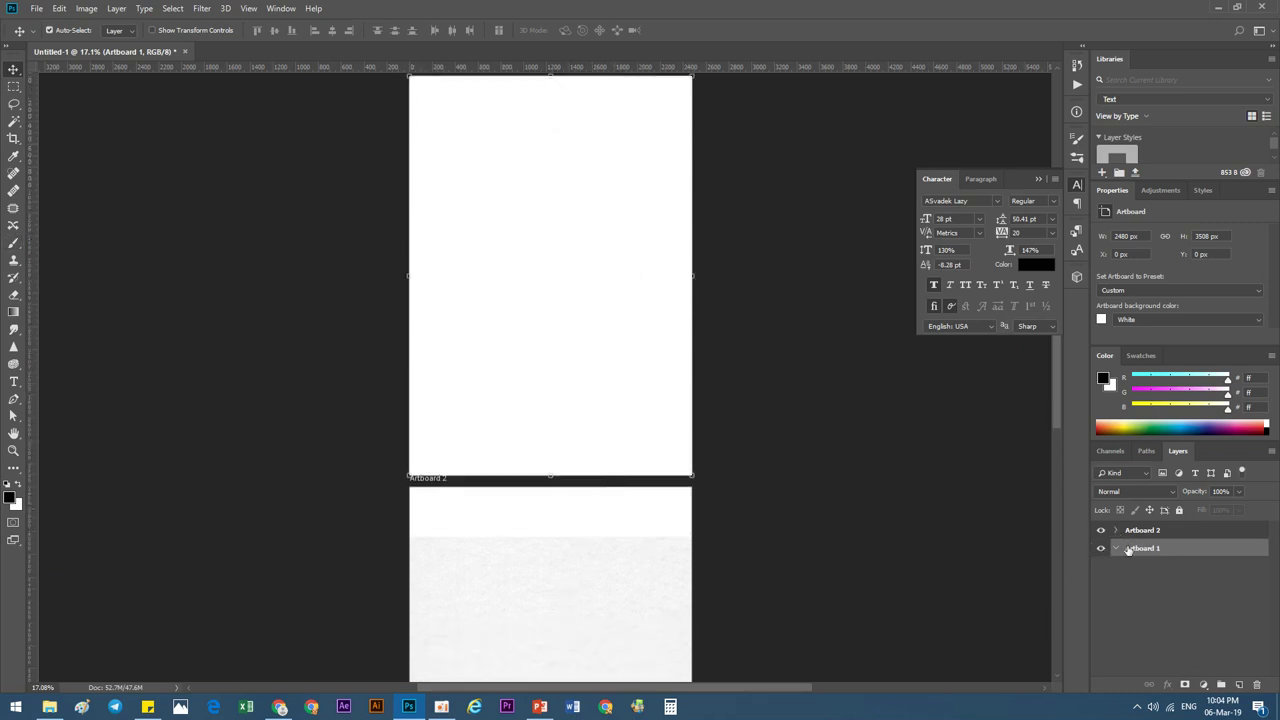
- Try to paint with the Brush tool directly on the selected Artboard 1
click(13, 243)
click(359, 243)
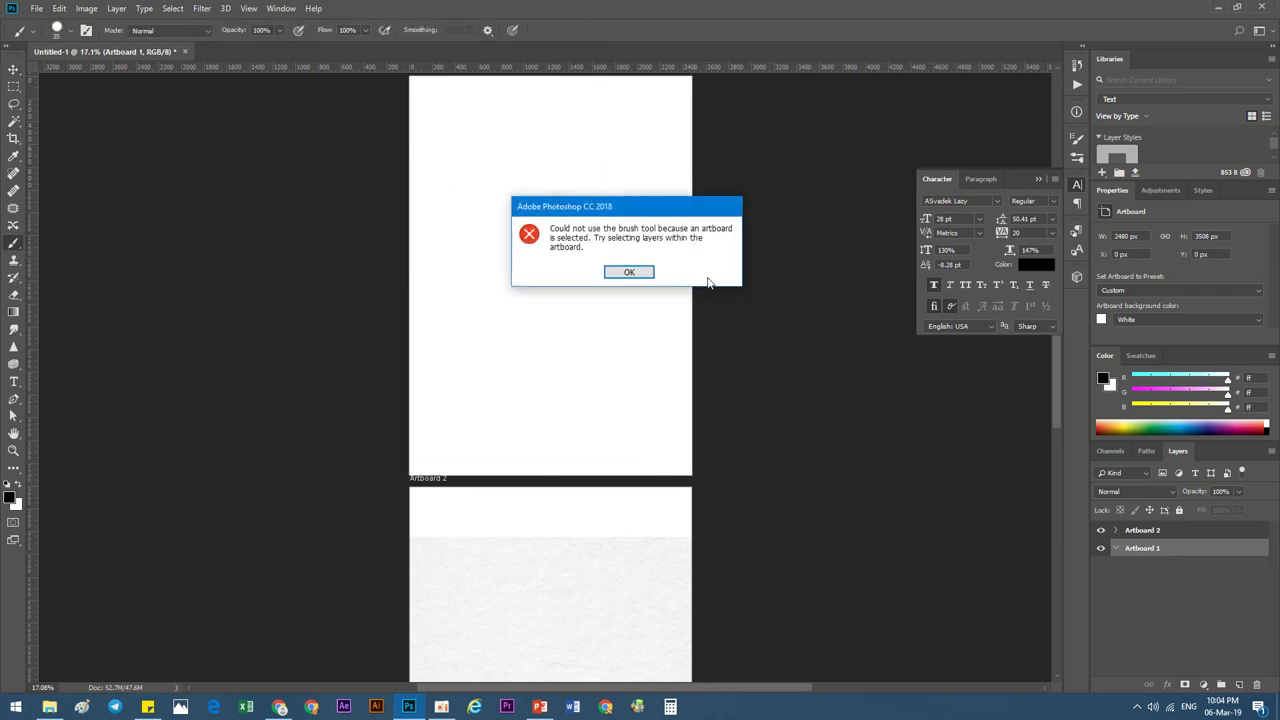
click(629, 273)
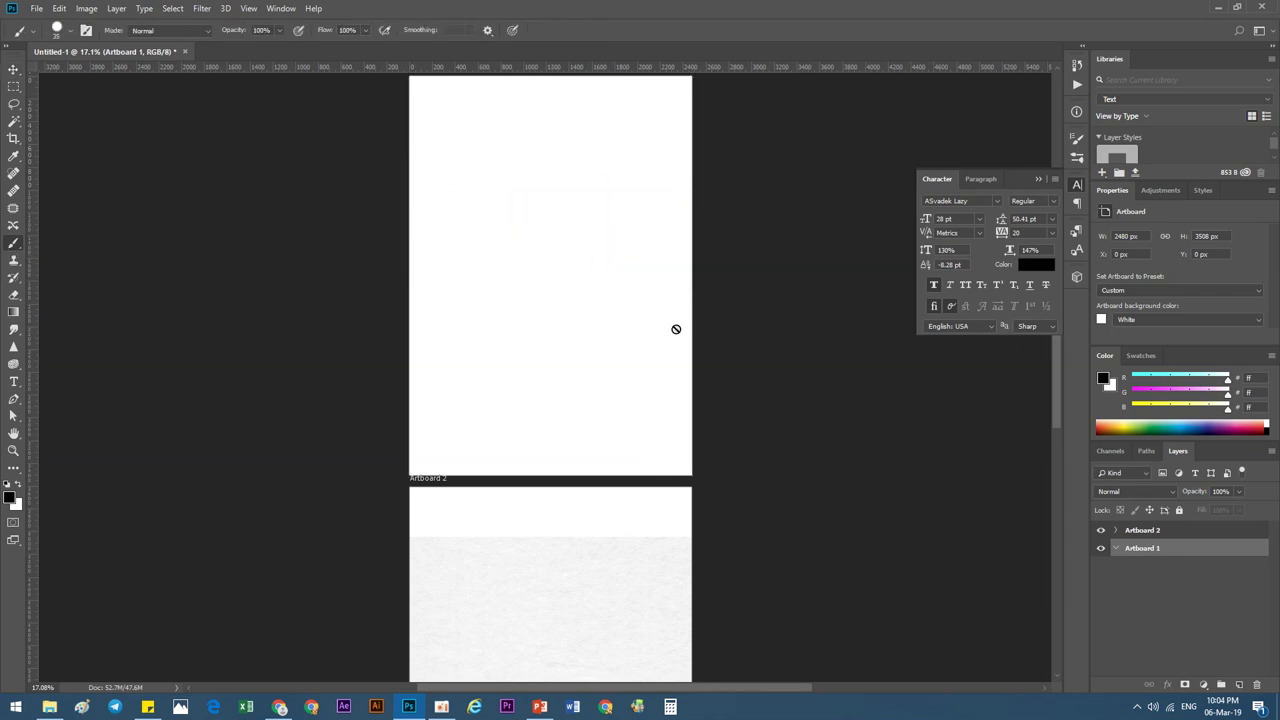
- Add a new layer inside Artboard 1 and paint black freehand curves across the artboard, running past its edges
click(1239, 685)
mouse_move(476, 195)
mouse_down()
mouse_move(402, 215)
mouse_move(449, 374)
mouse_up()
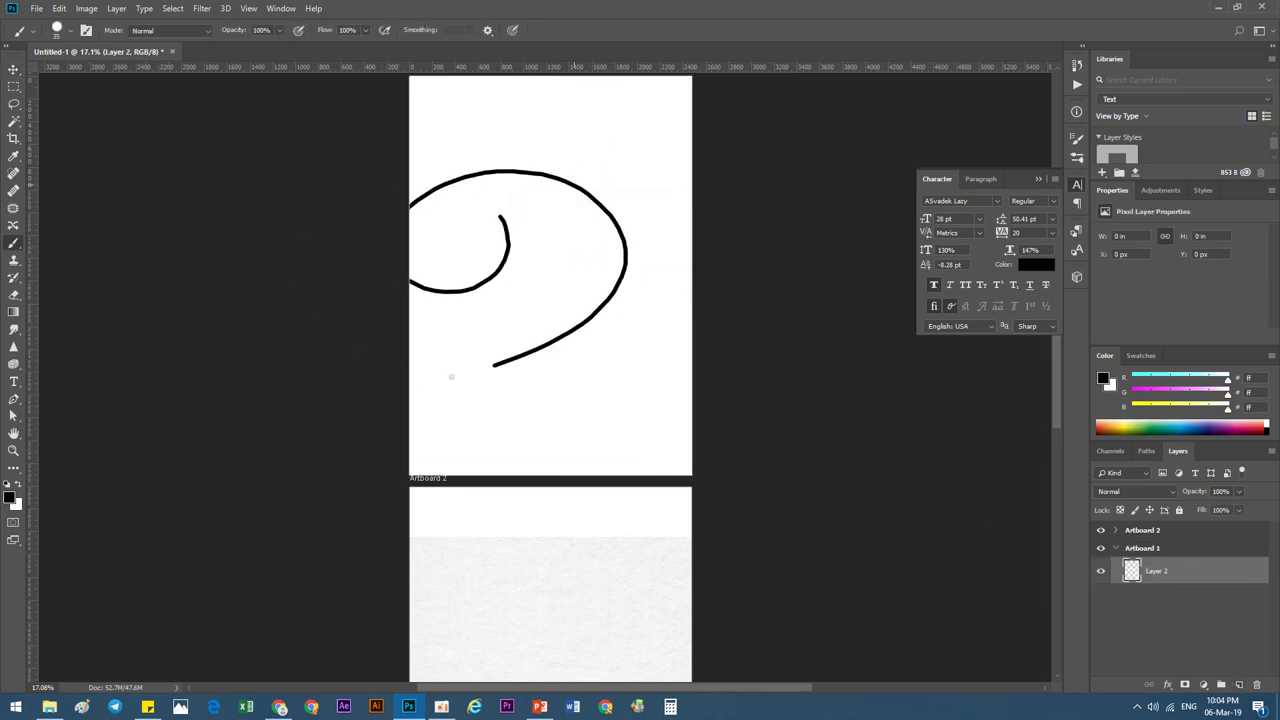
drag(410, 300, 700, 150)
drag(692, 200, 692, 168)
drag(410, 300, 494, 304)
drag(617, 352, 593, 476)
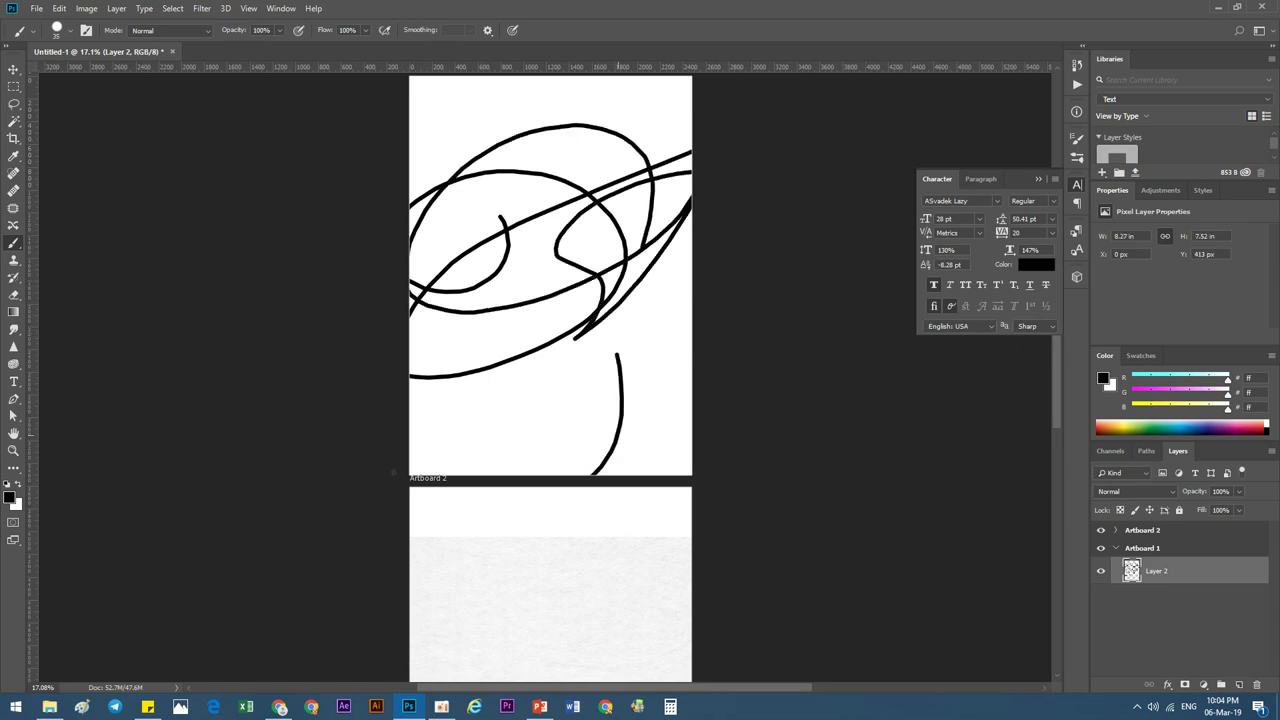
drag(410, 440, 686, 476)
drag(480, 476, 797, 279)
scroll(530, 413, up, 1)
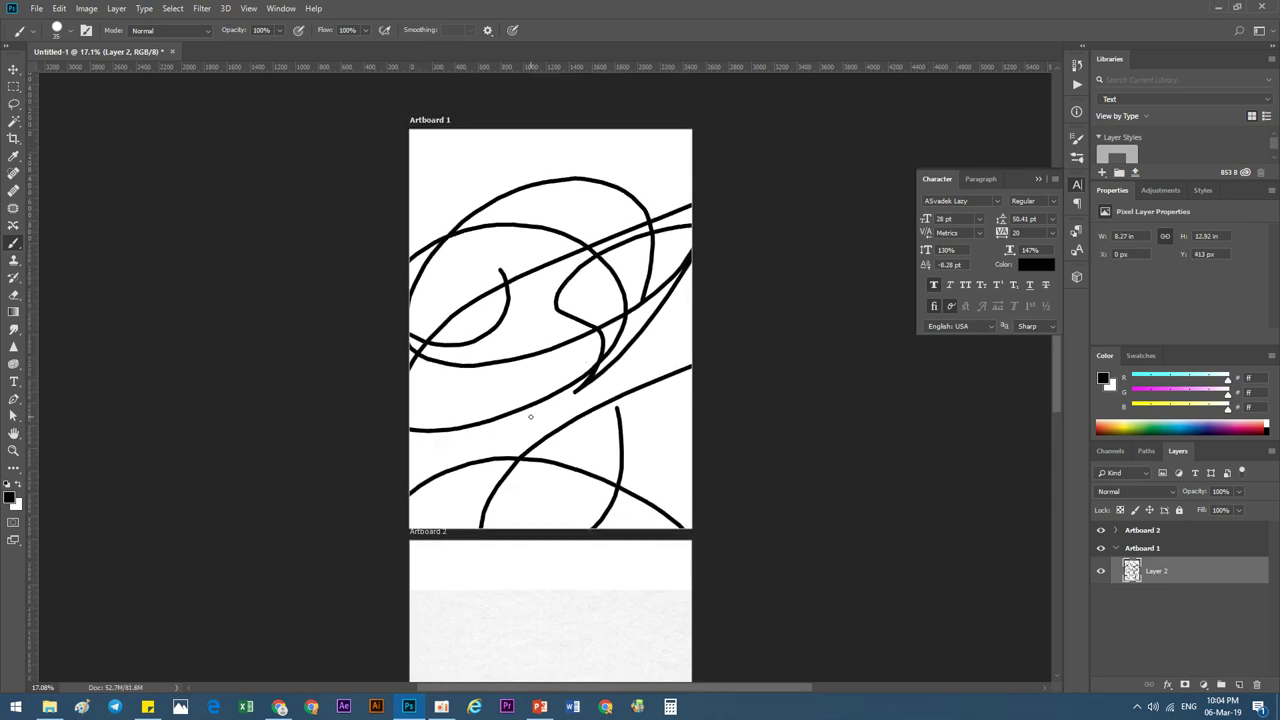
- Add a new layer inside Artboard 2 and expand the artboard's group to show its layers
scroll(528, 411, down, 3)
click(1152, 530)
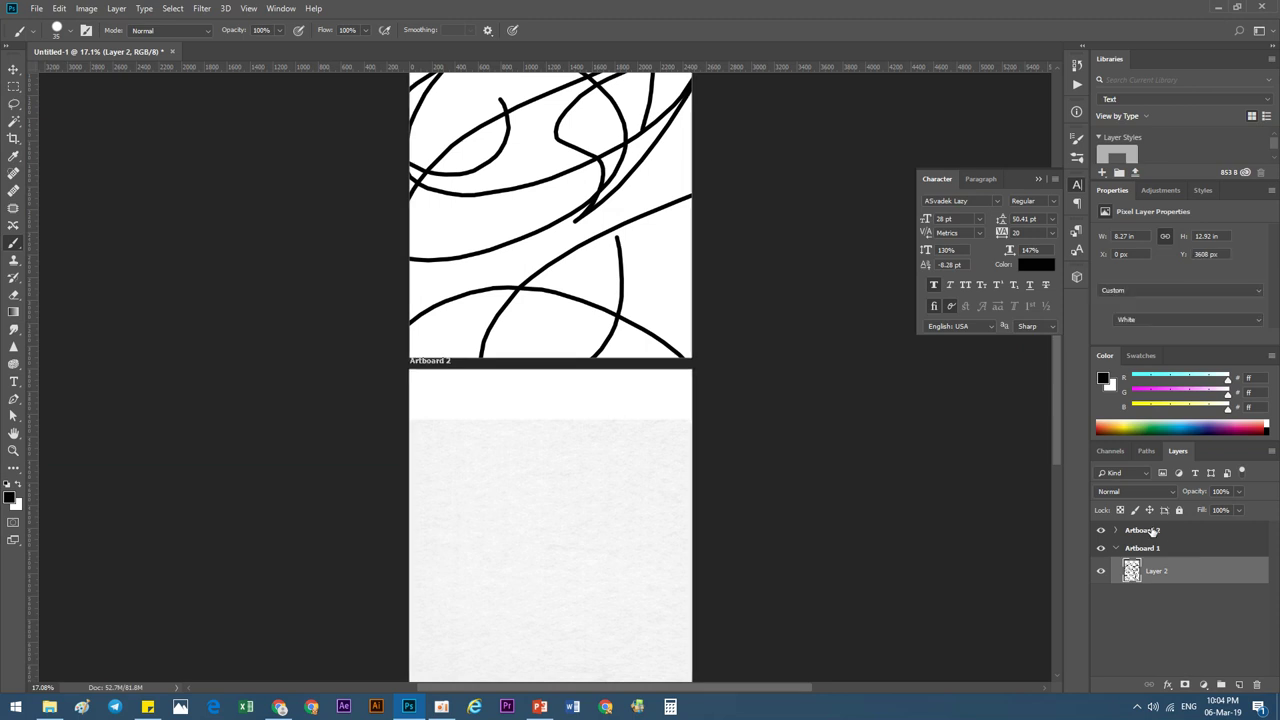
click(1240, 684)
key(ctrl+z)
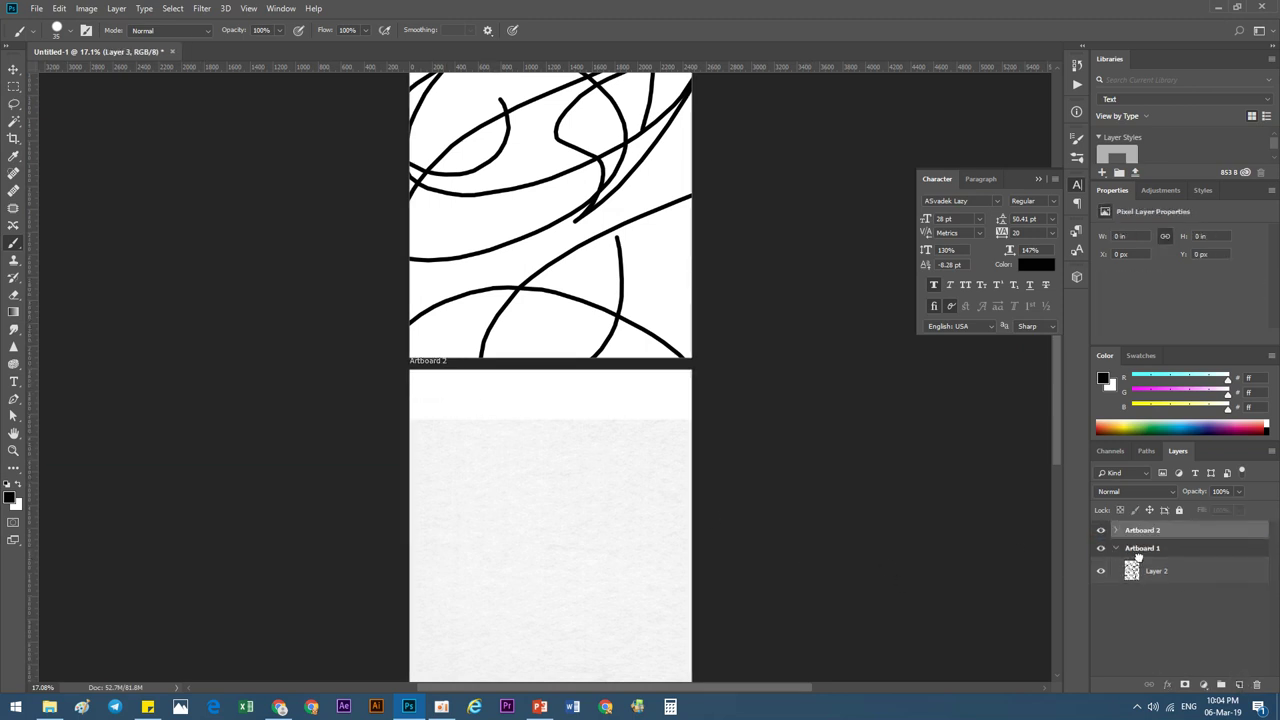
click(1116, 531)
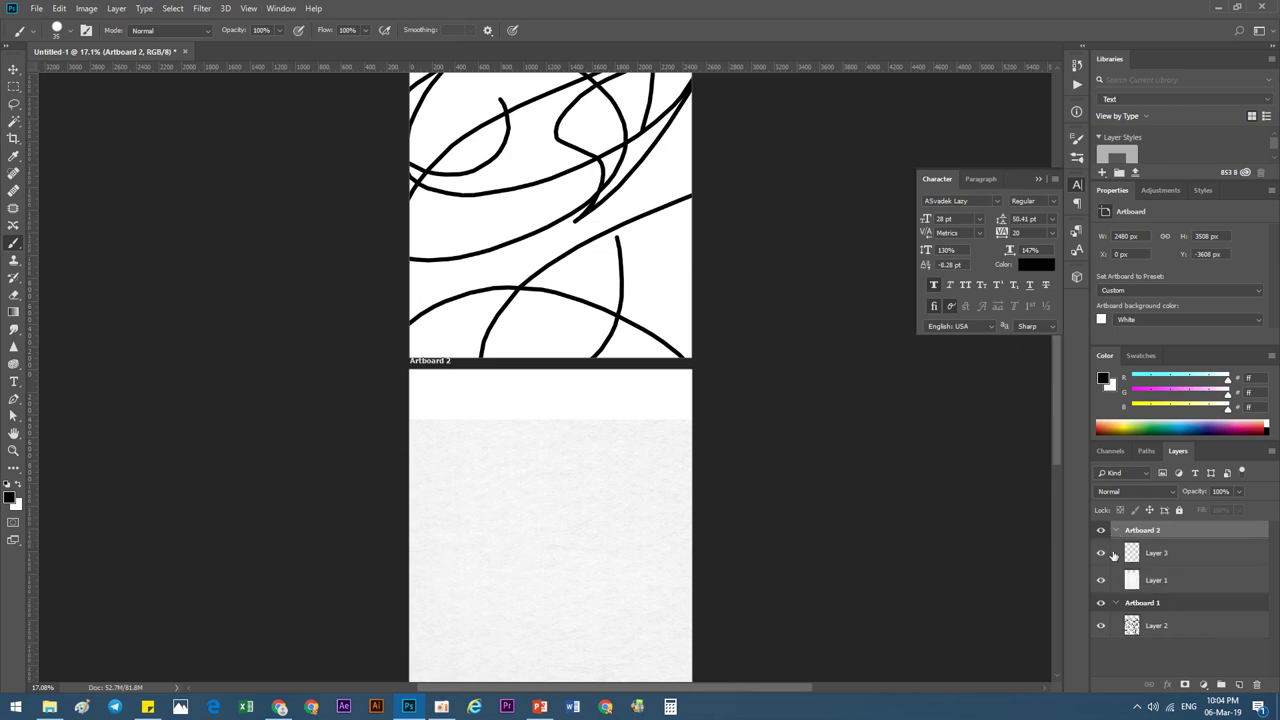
- Paint black freehand curves over the paper texture on Artboard 2's new layer
mouse_move(540, 467)
mouse_down()
mouse_move(550, 500)
mouse_move(480, 626)
mouse_up()
drag(441, 560, 410, 586)
mouse_move(410, 400)
mouse_down()
mouse_move(682, 440)
mouse_move(409, 652)
mouse_up()
scroll(574, 552, down, 1)
scroll(574, 552, down, 1)
mouse_move(491, 543)
mouse_down()
mouse_move(455, 450)
mouse_move(410, 515)
mouse_move(797, 381)
mouse_move(564, 314)
mouse_move(730, 360)
mouse_move(440, 295)
mouse_move(559, 237)
mouse_up()
scroll(545, 300, up, 6)
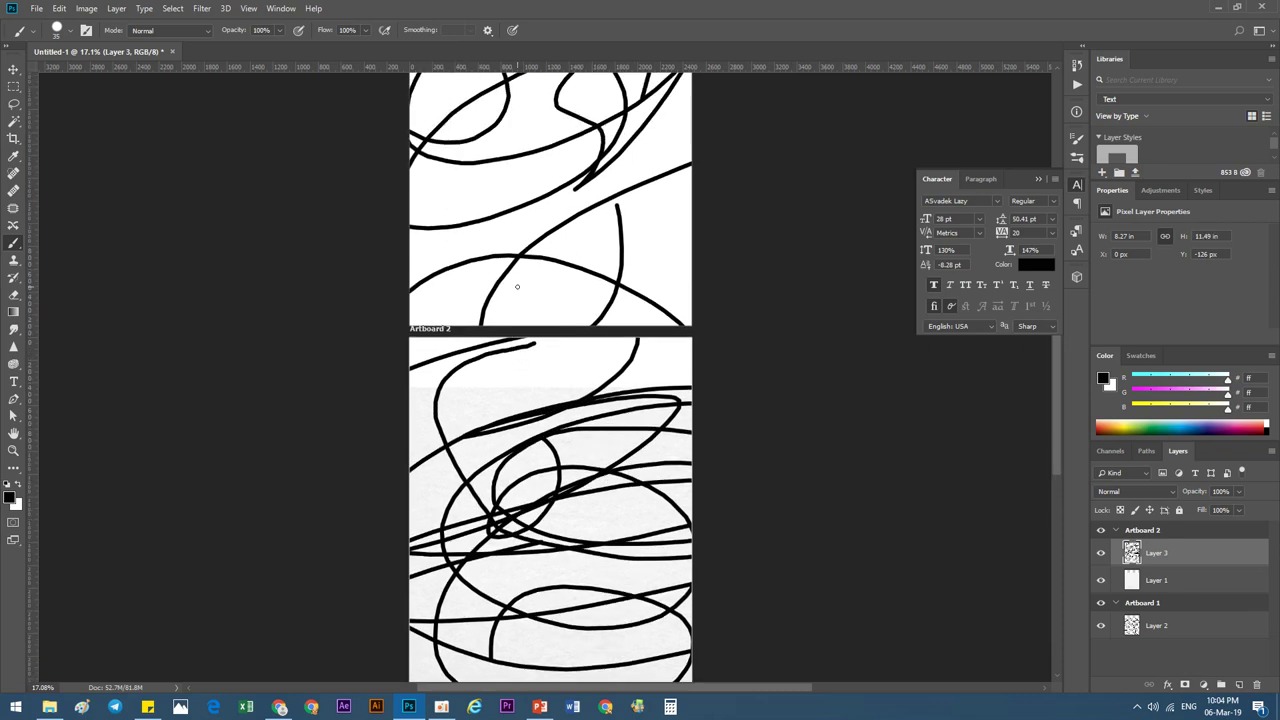
scroll(517, 287, down, 1)
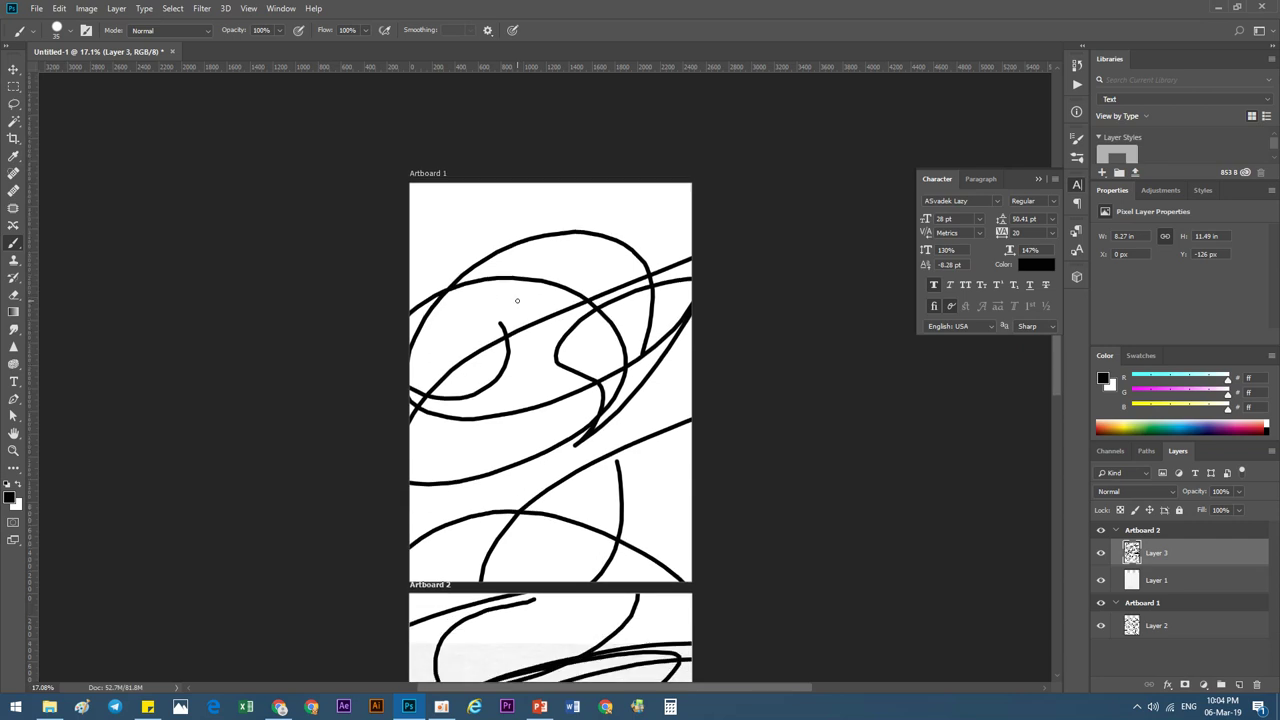